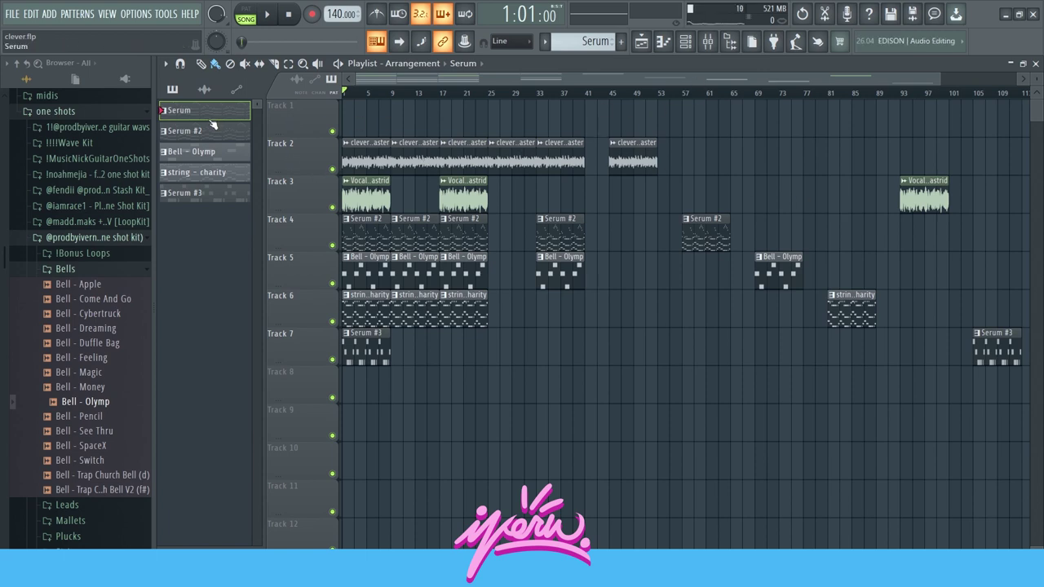
- Place the Serum pattern on Track 1 of the playlist, starting at bar 1
left_click_drag(205, 112, 372, 118)
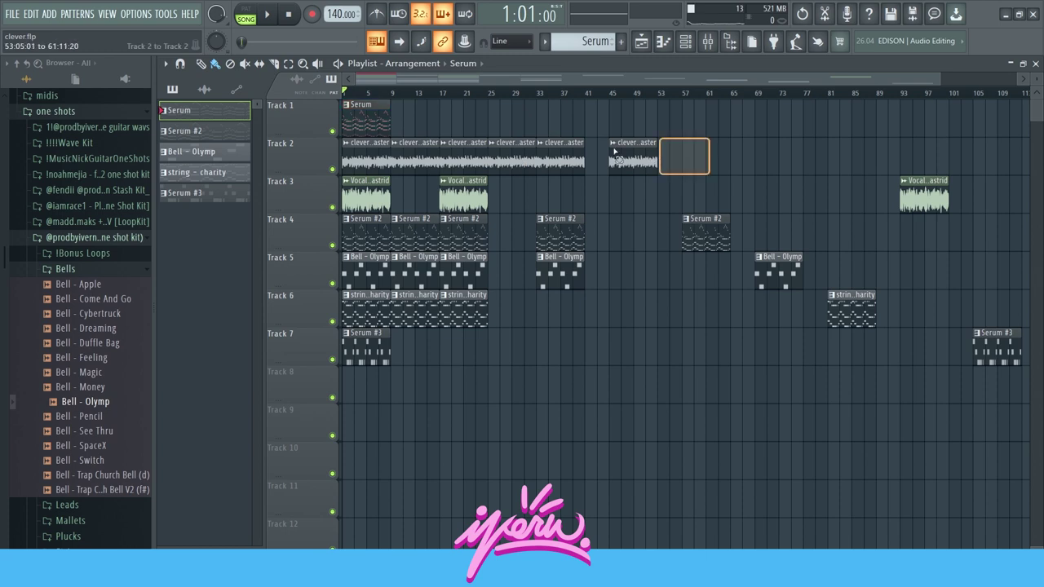
left_click(292, 144)
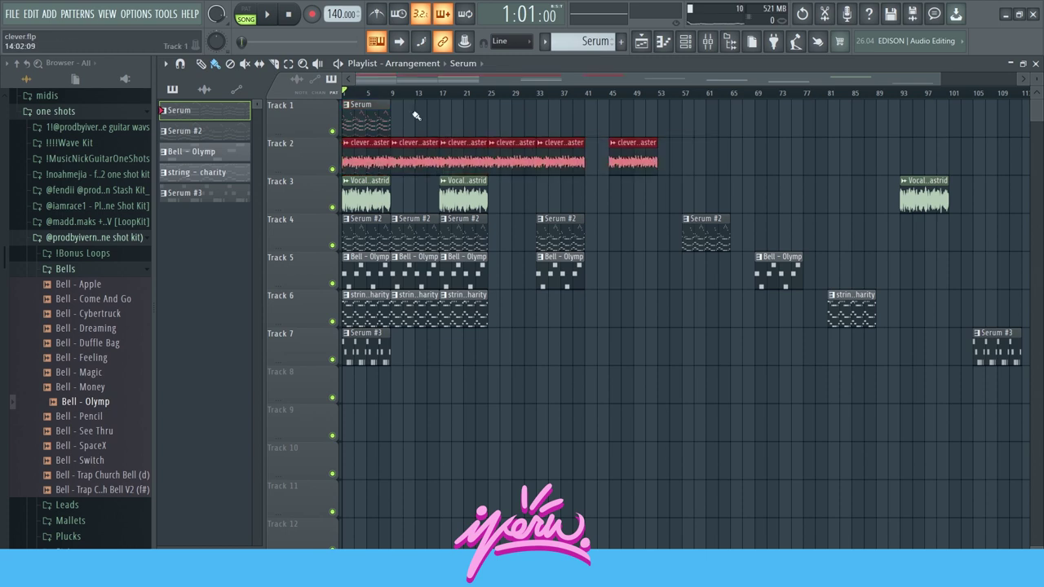
left_click(388, 123)
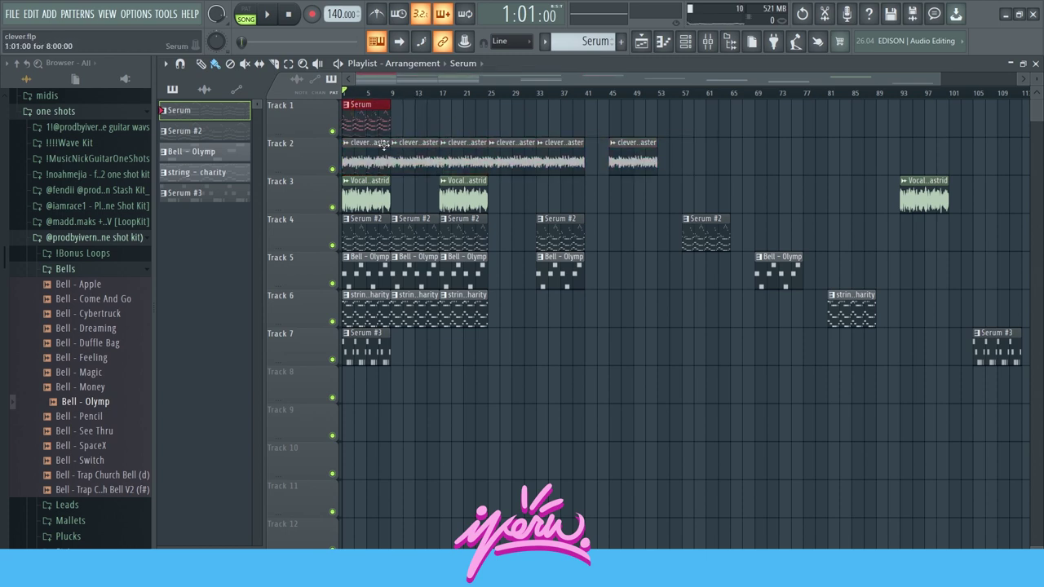
left_click(326, 117)
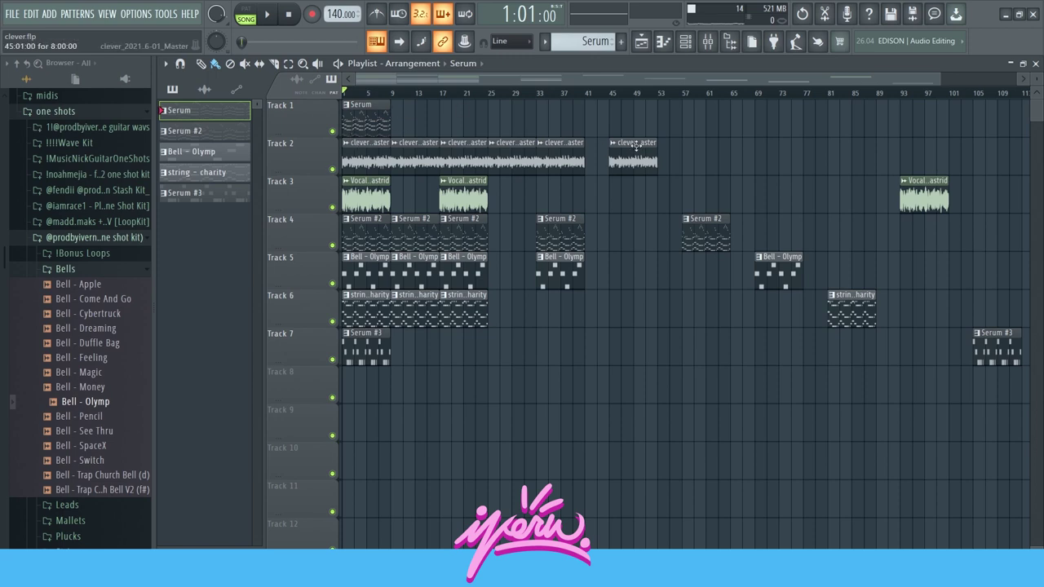
- Solo Track 2, listen to its audio clips, stop playback and re-enable all tracks
right_click(332, 169)
key("space")
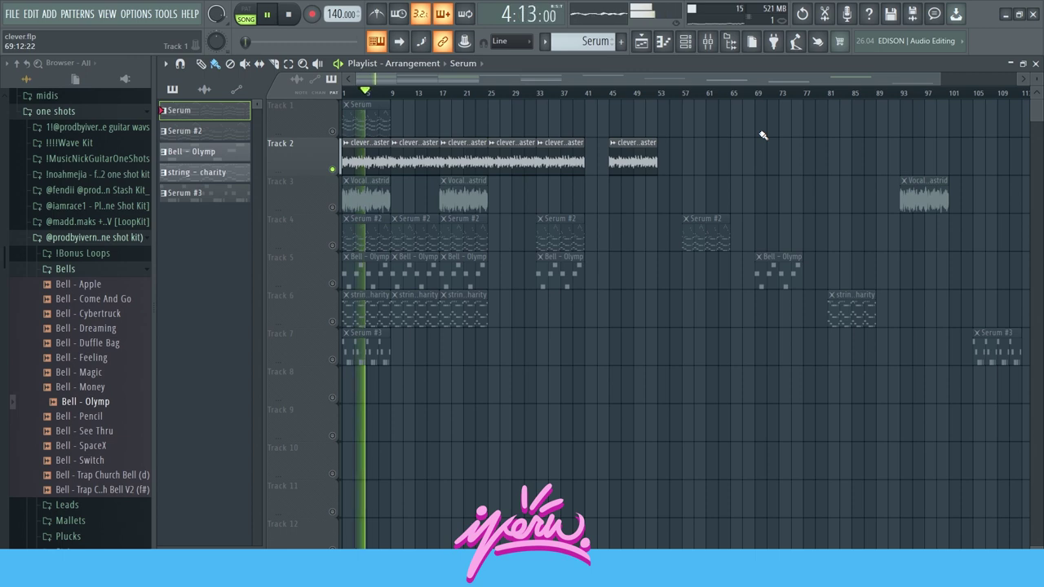
key("space")
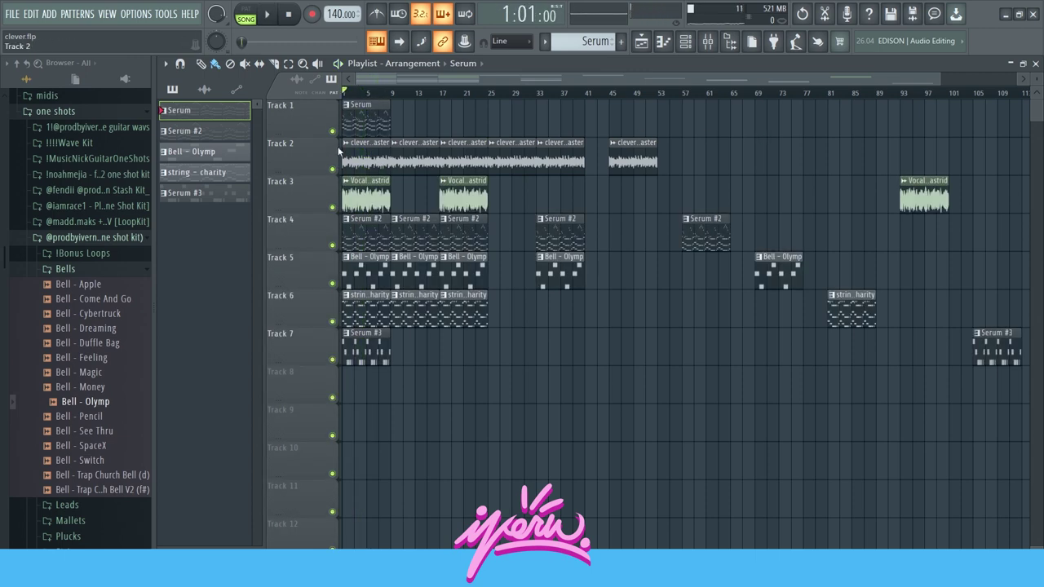
- Open the Serum clip from Track 1 in the piano roll and look over all its notes
double_click(355, 122)
scroll(810, 311, "down", 4)
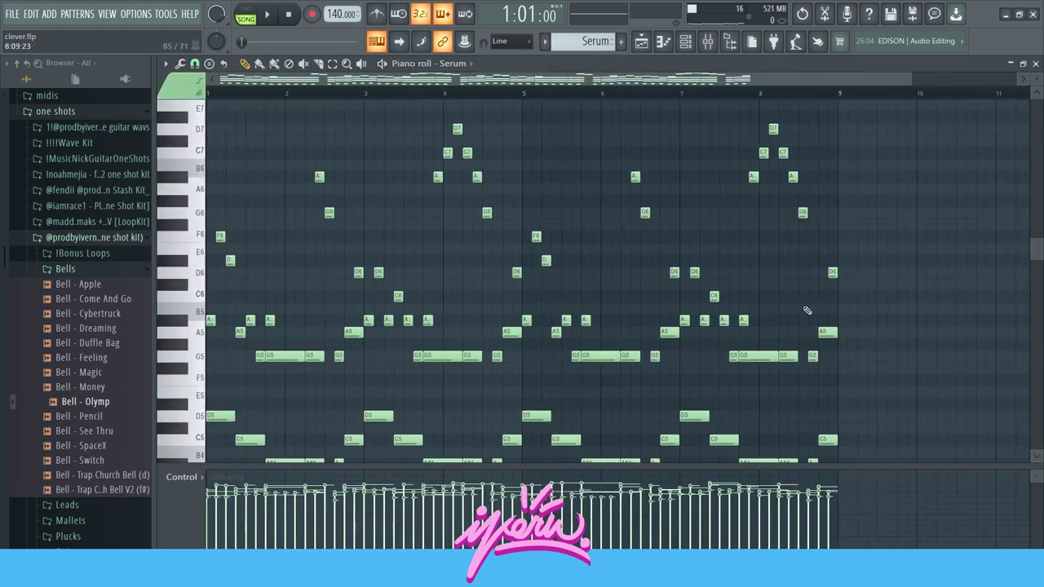
scroll(807, 312, "down", 8)
scroll(806, 314, "up", 6)
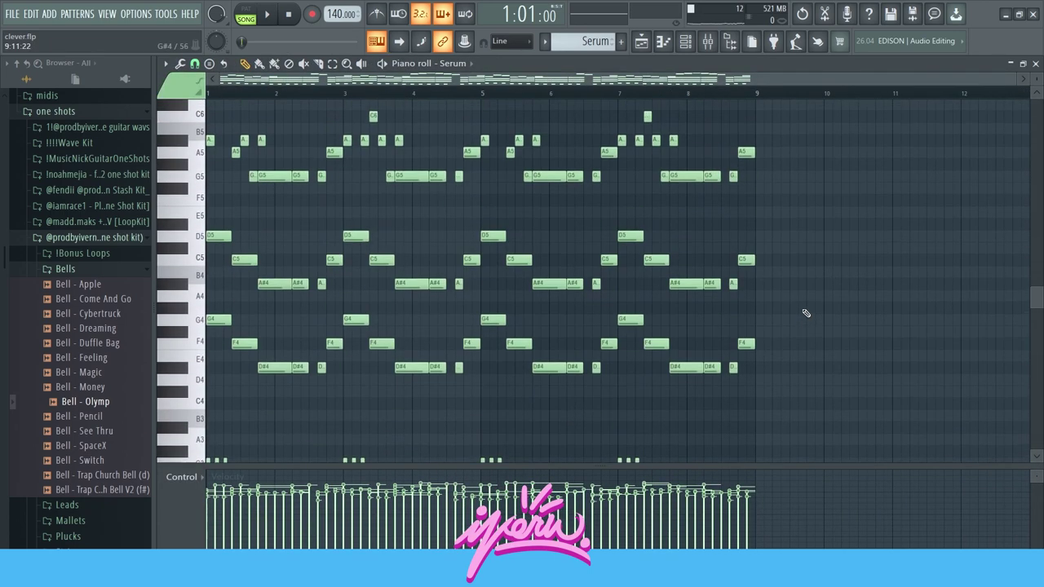
scroll(820, 292, "up", 4)
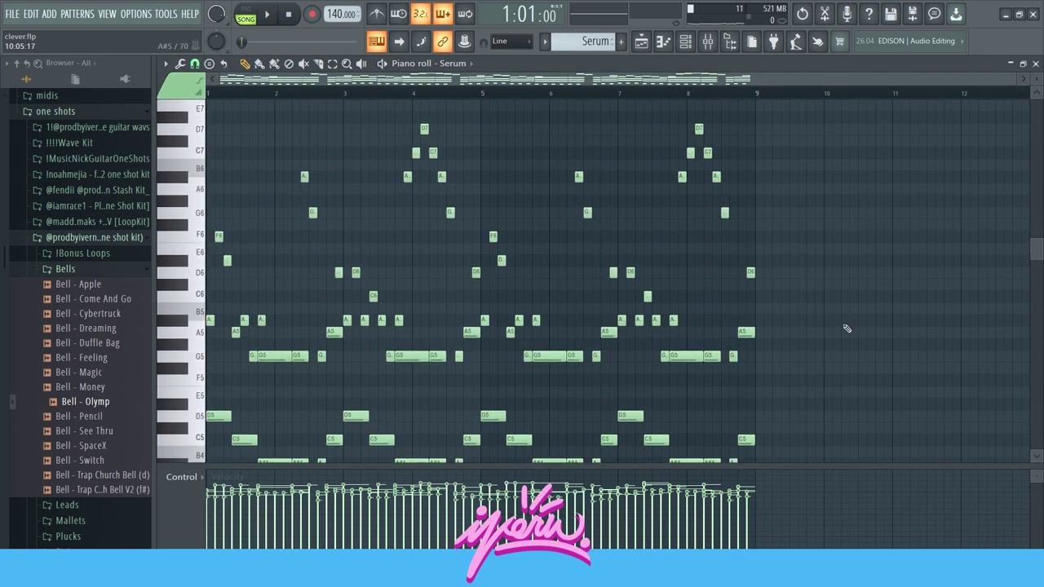
- Highlight the melody notes from A5 upward, followed by the chord notes between D#4 and G5, to examine each layer
left_click_drag(796, 310, 204, 121)
left_click_drag(725, 325, 483, 318)
left_click(821, 260)
left_click_drag(837, 114, 5, 340)
scroll(766, 353, "down", 3)
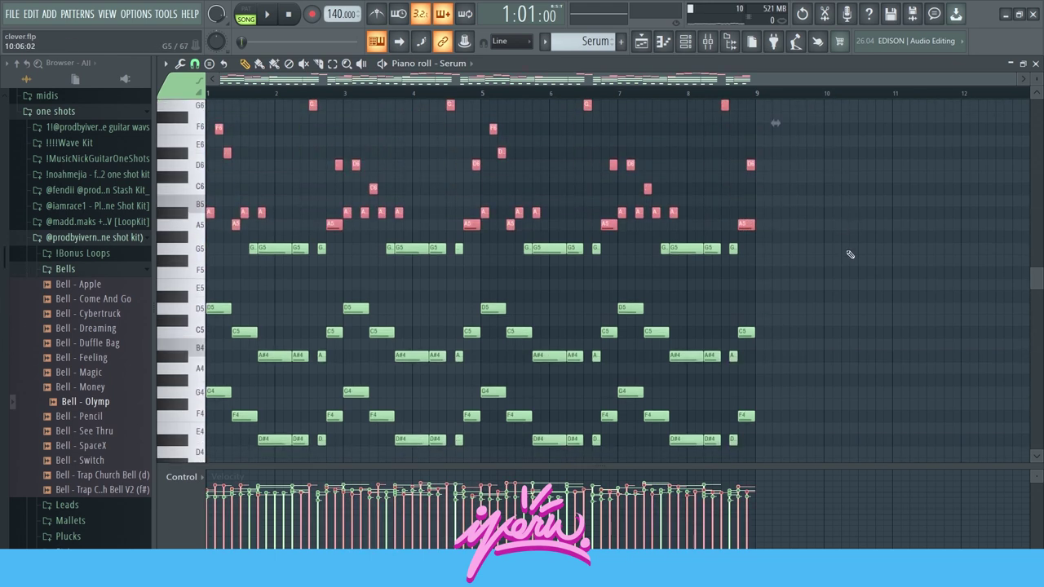
left_click_drag(845, 233, 120, 313)
scroll(482, 373, "up", 3)
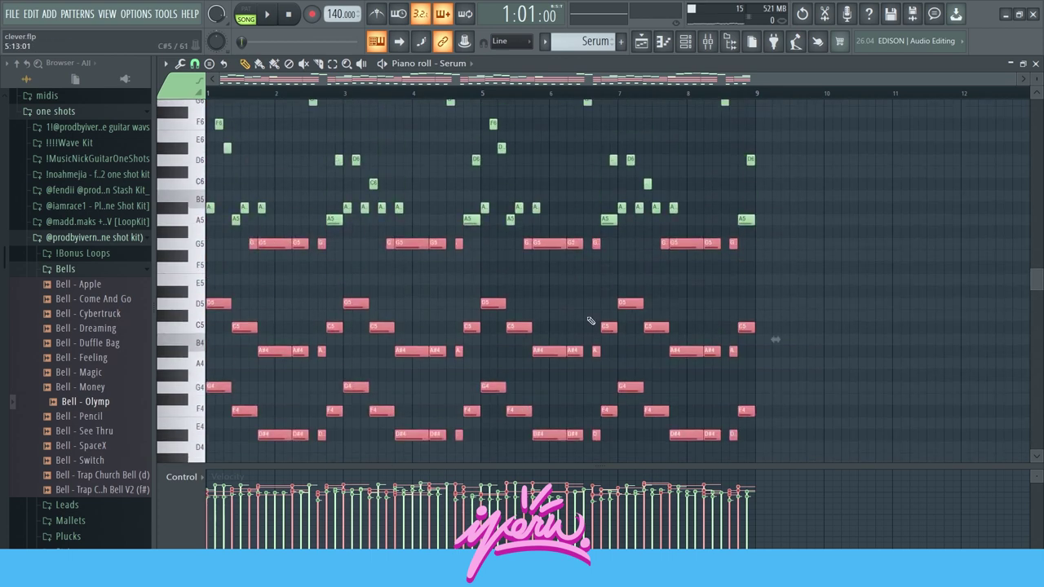
- Highlight the short bass notes on G3, F3 and D#3 to examine them, and clear the selection
scroll(611, 317, "down", 2)
scroll(661, 301, "down", 3)
left_click_drag(873, 253, 206, 418)
scroll(372, 424, "up", 2)
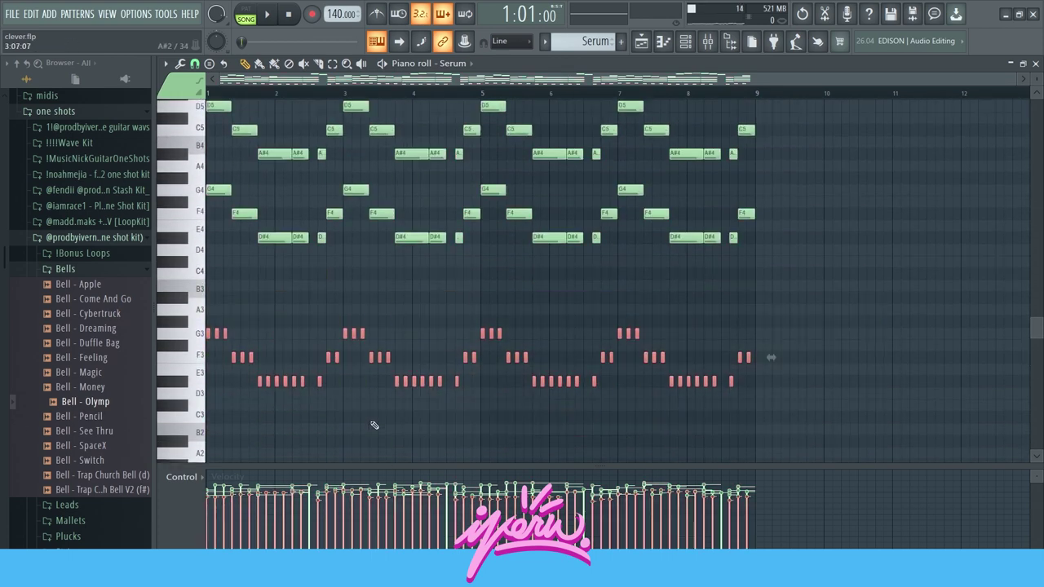
key("ctrl+d")
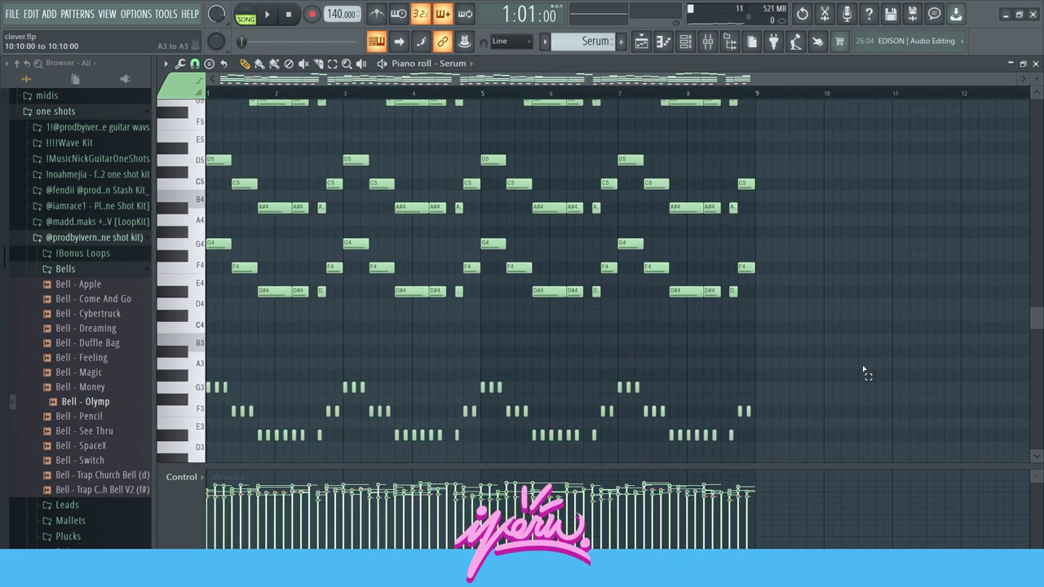
- Delete all the short bass notes on G3, F3 and D#3 from the Serum pattern
left_click_drag(865, 371, 205, 463)
scroll(425, 440, "down", 1)
key("Delete")
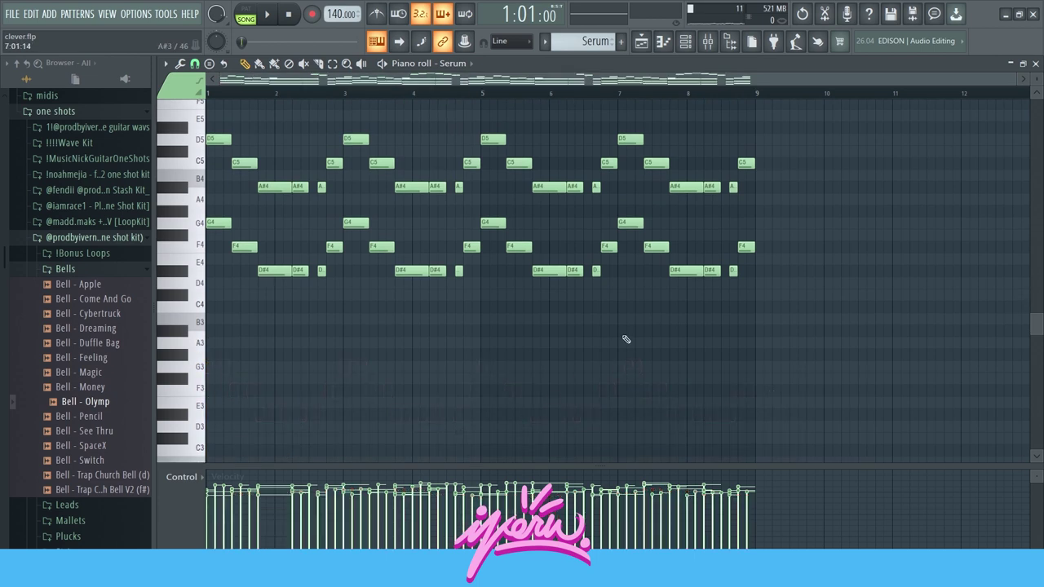
- Copy the lowest chord notes on G4, F4 and D#4 and place the duplicates one octave lower
left_click_drag(833, 205, 183, 318)
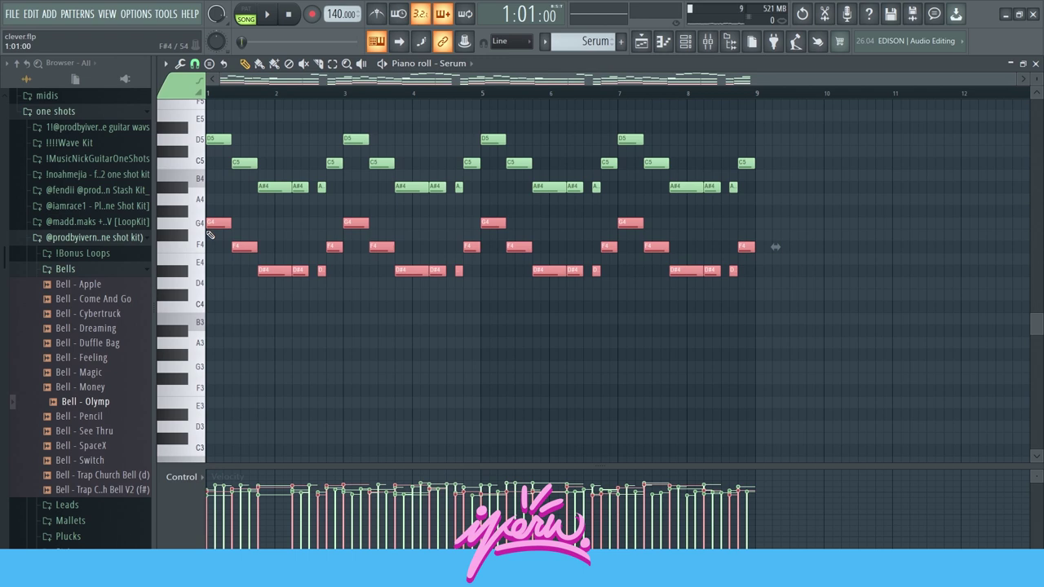
key("ctrl+c")
key("ctrl+v")
key("ctrl+Down")
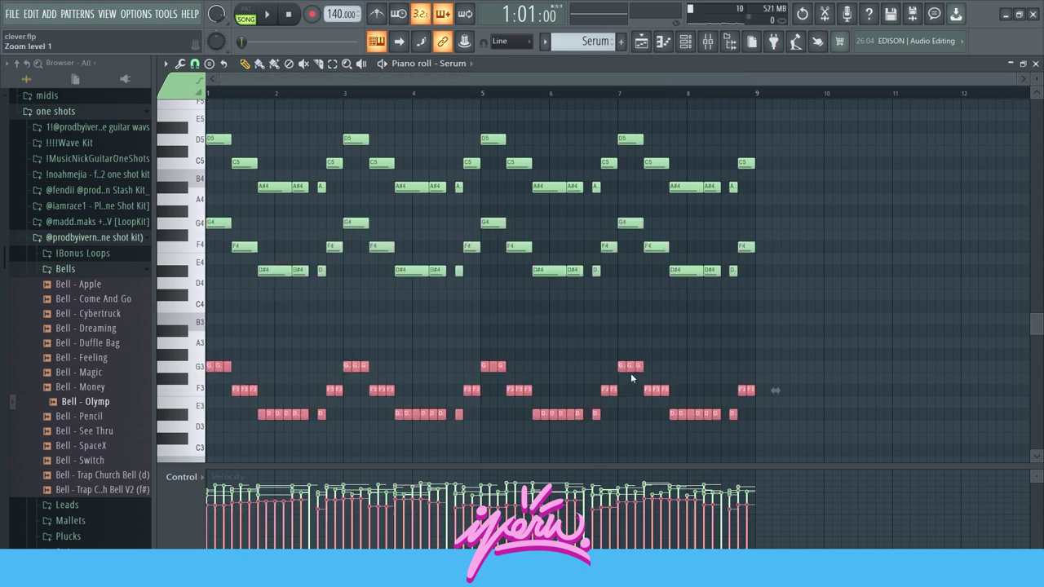
- Chop the octave-lower bass notes using the Chopper's Default pattern and shorten the pieces to leave gaps between them
key("alt+u")
left_click_drag(499, 194, 578, 174)
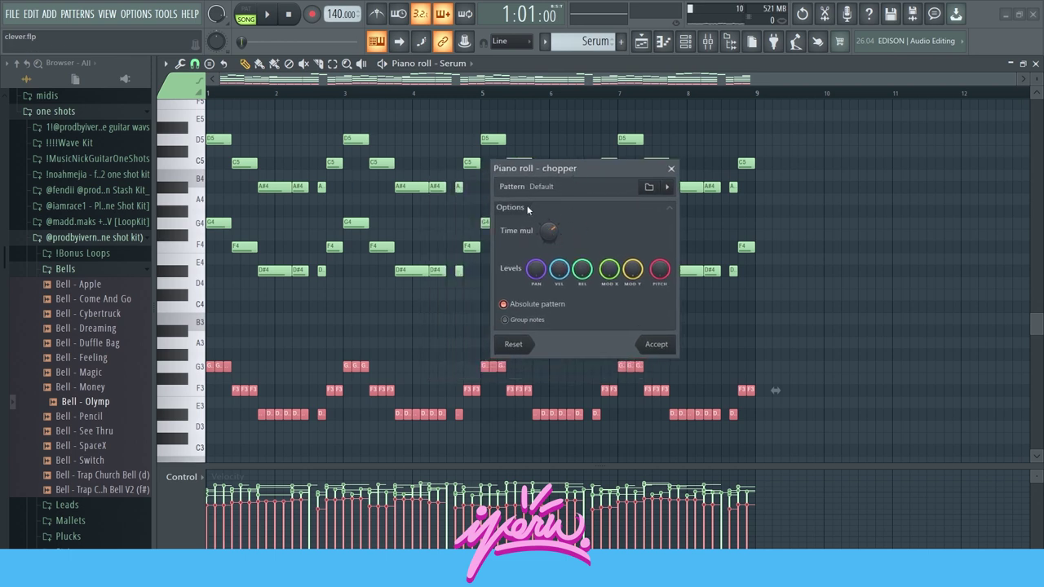
left_click(657, 346)
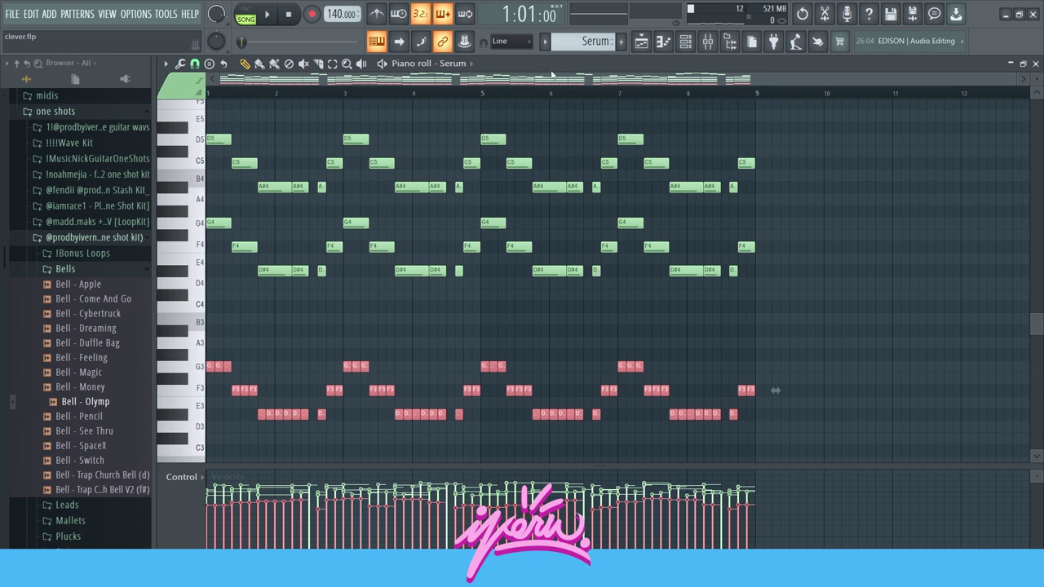
scroll(413, 428, "up", 3, "ctrl")
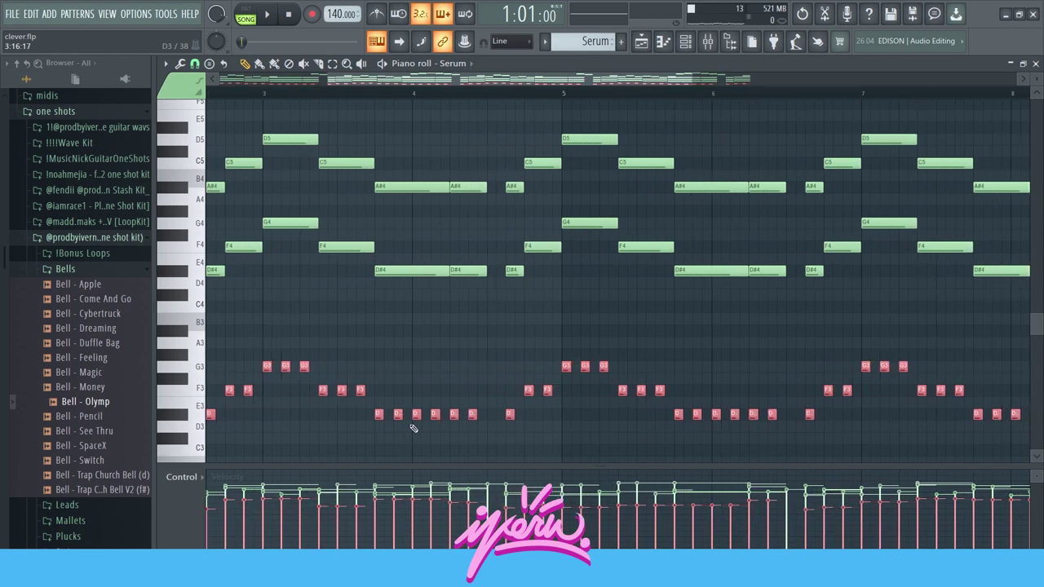
scroll(532, 377, "down", 3, "ctrl")
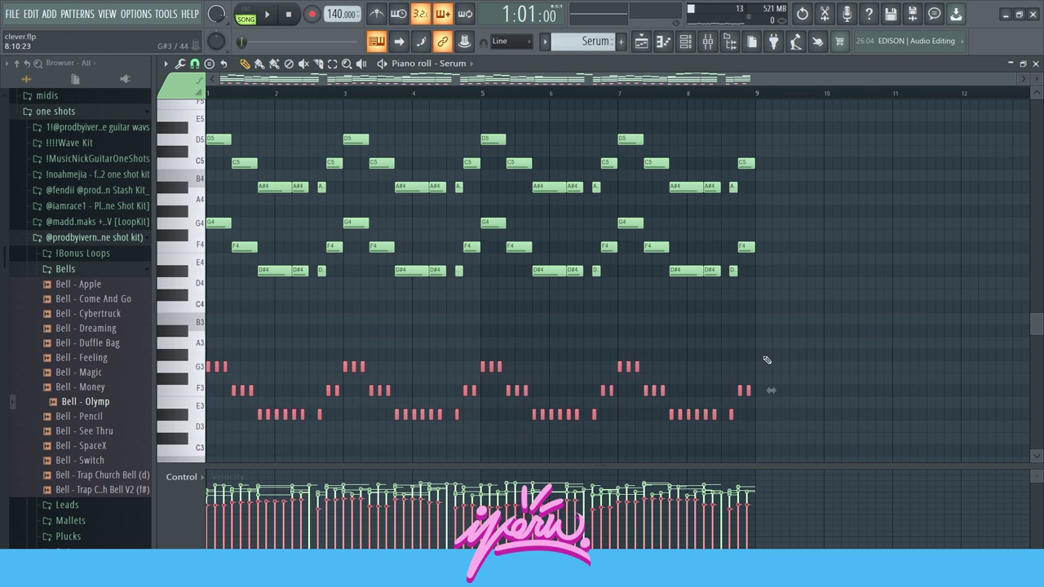
- Set the piano roll's scale highlighting root note to G, using the Minor Natural (Aeolian) scale
scroll(850, 358, "up", 1)
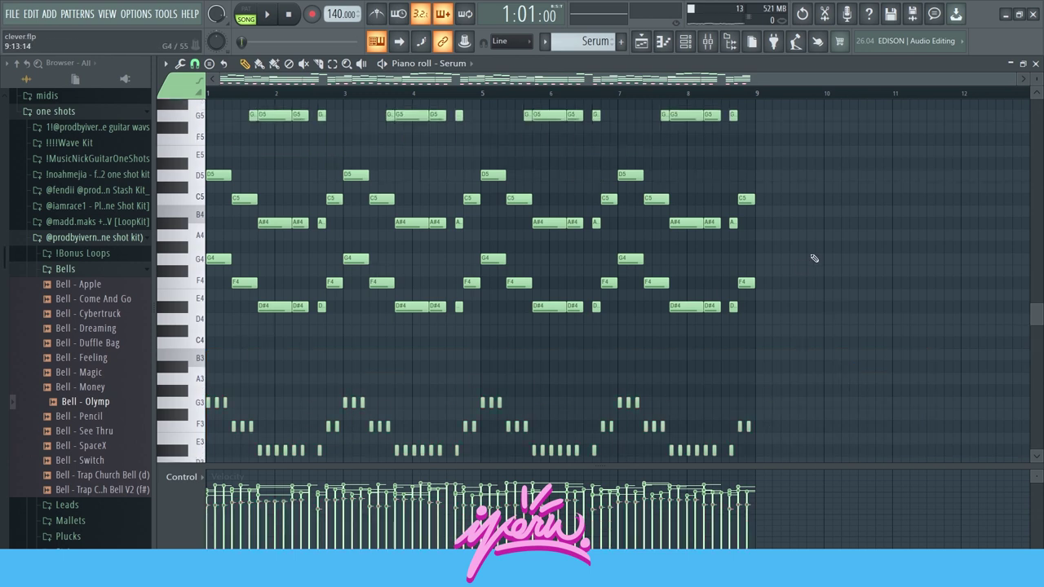
left_click(166, 63)
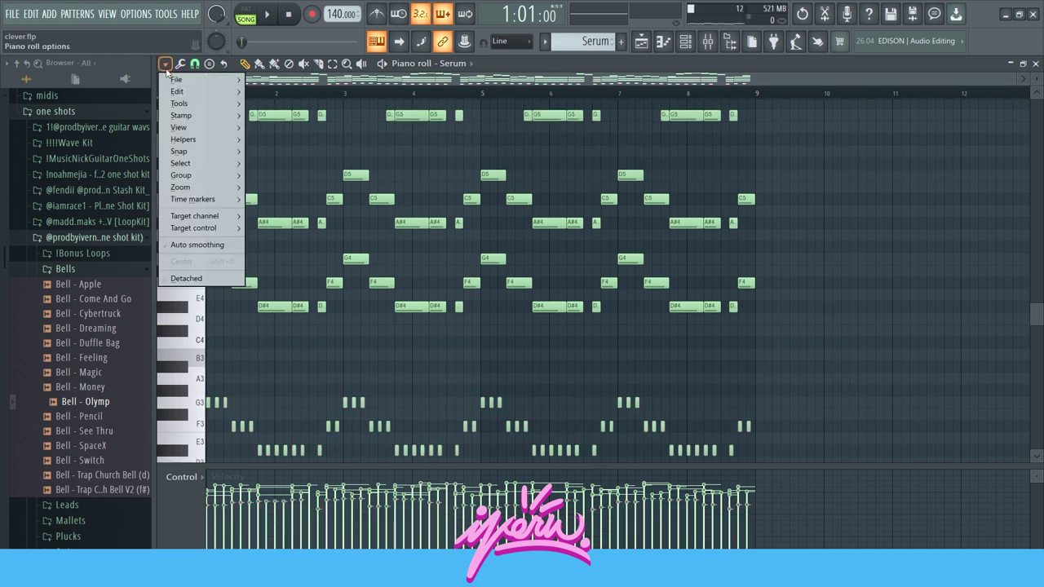
mouse_move(203, 147)
mouse_move(301, 154)
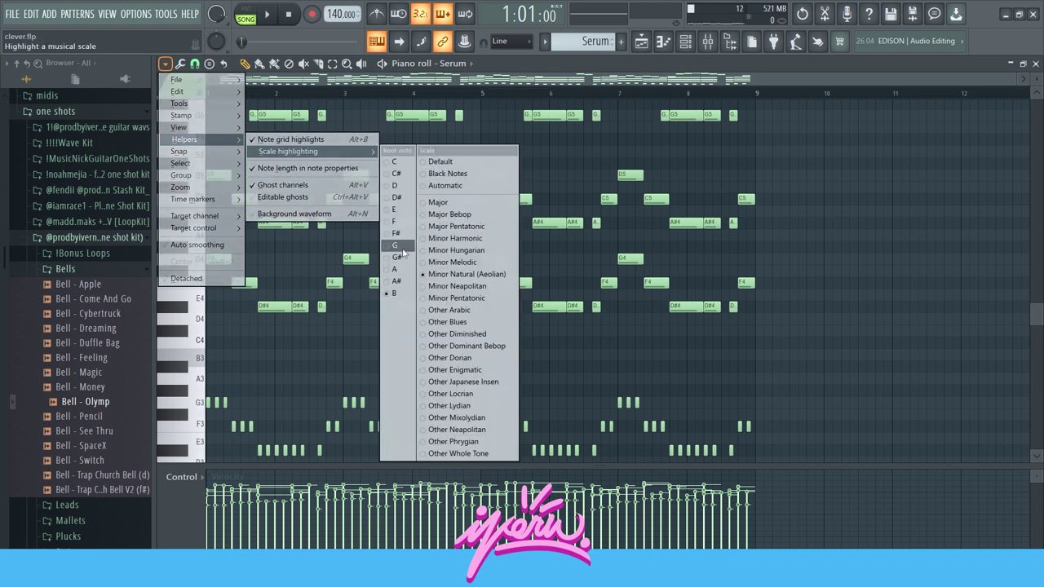
left_click(399, 246)
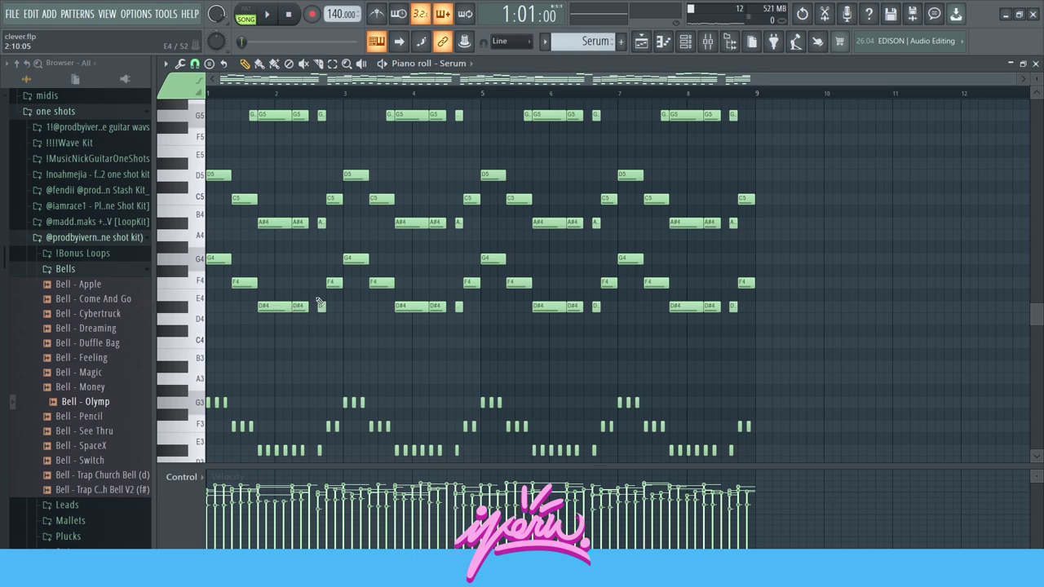
- Examine the upper melody notes of the Serum pattern against the scale highlighting
scroll(776, 272, "up", 5)
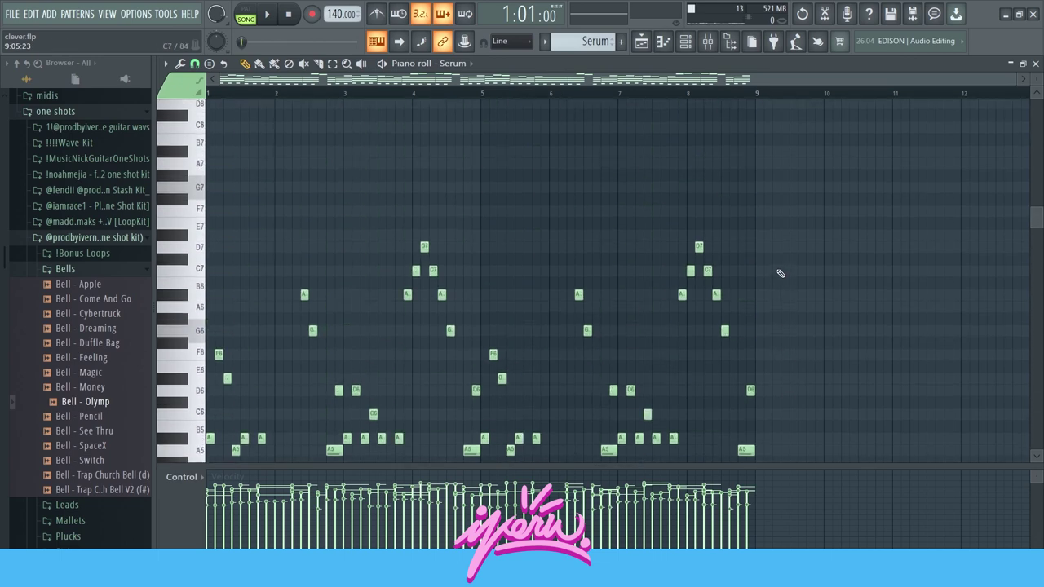
scroll(838, 296, "up", 3)
left_click_drag(840, 123, 57, 313)
left_click(889, 250)
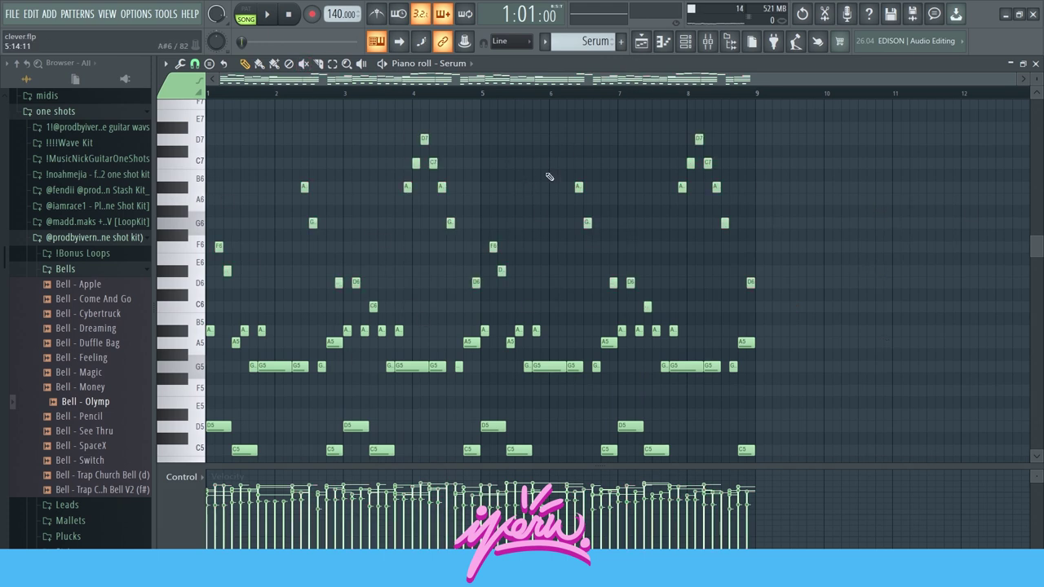
- Remove the Serum clip from Track 1 in the playlist and briefly view the Serum #2 notes
left_click(641, 41)
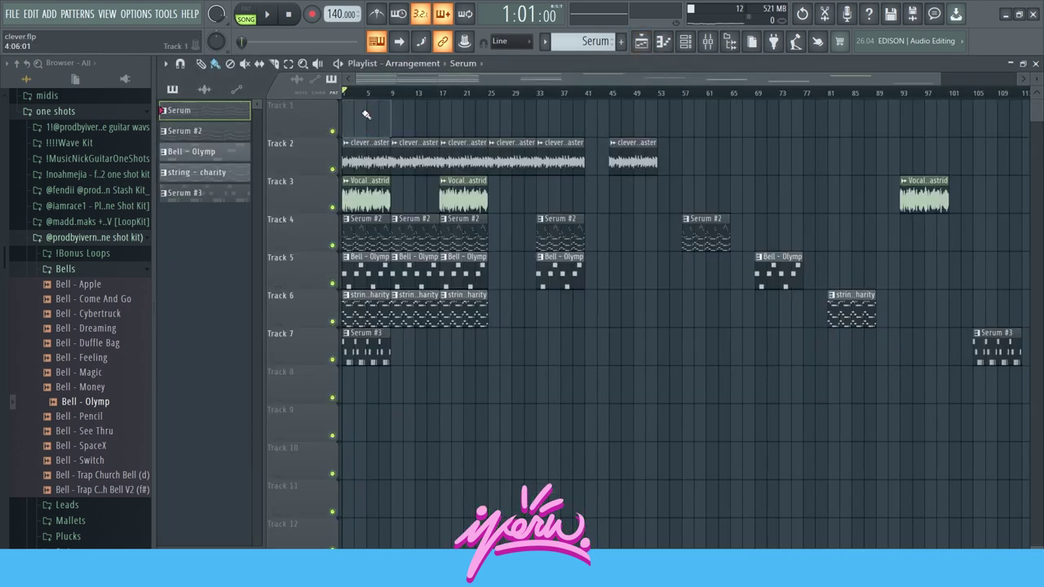
double_click(397, 244)
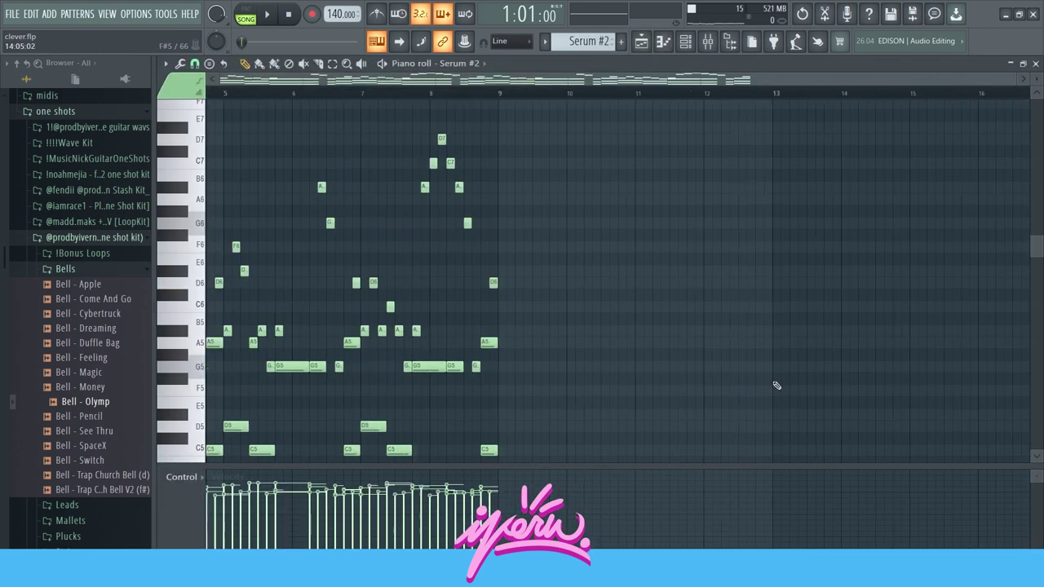
left_click(642, 41)
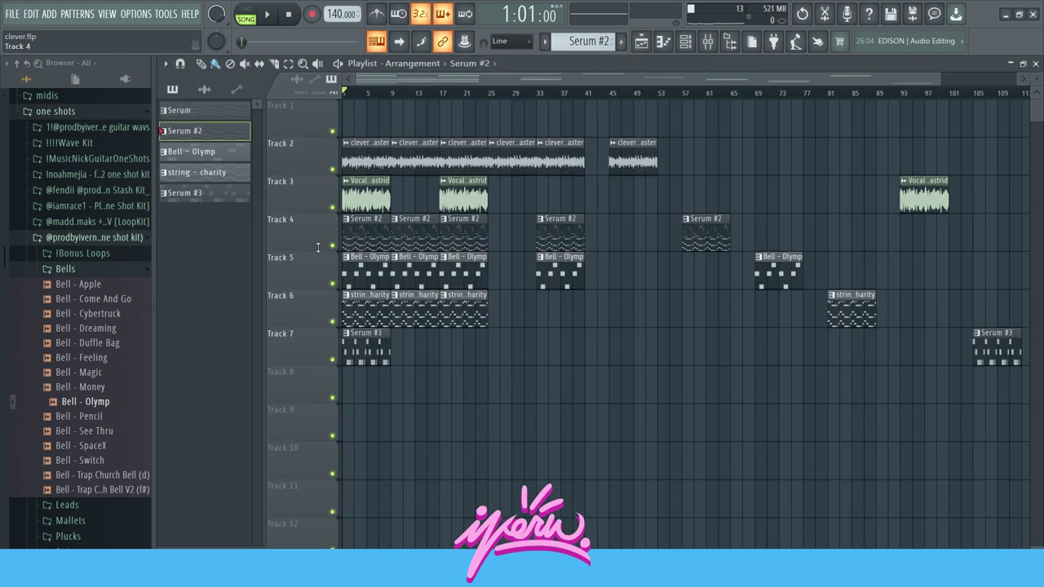
- Solo Track 4, open its Serum #2 clip in the piano roll and listen to the pattern
double_click(370, 236)
key("space")
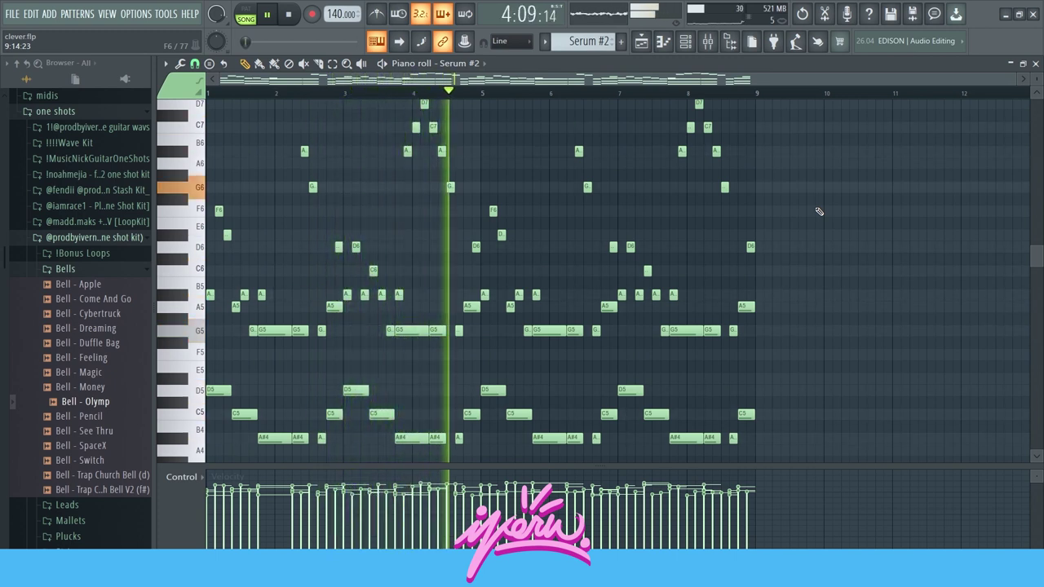
key("space")
- Examine the Serum #2 chord and melody notes and the octave beneath the chords, and return to the playlist
scroll(816, 210, "down", 2)
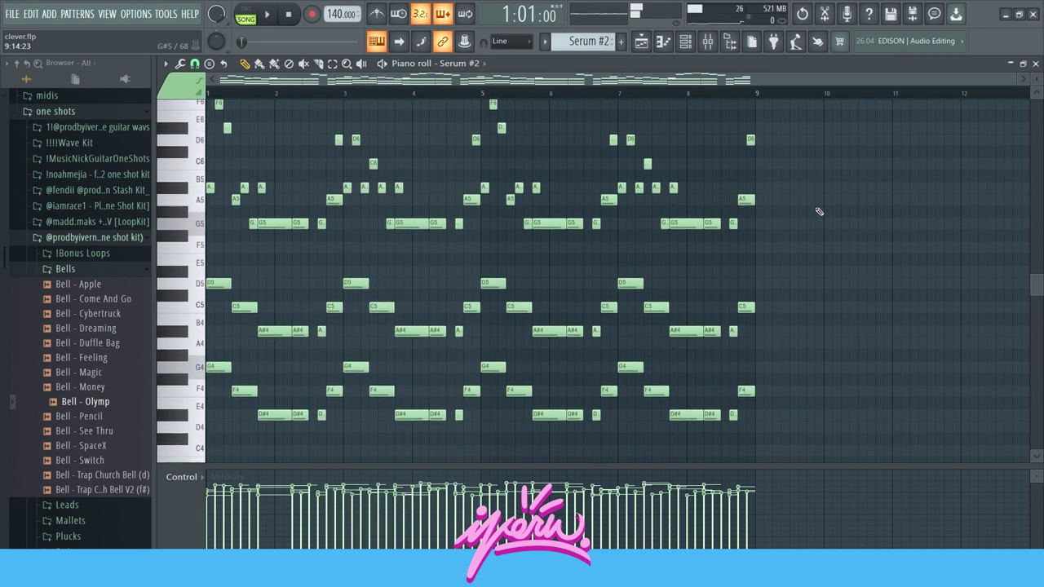
scroll(651, 343, "down", 6)
left_click_drag(840, 325, 61, 431)
left_click_drag(219, 351, 816, 437)
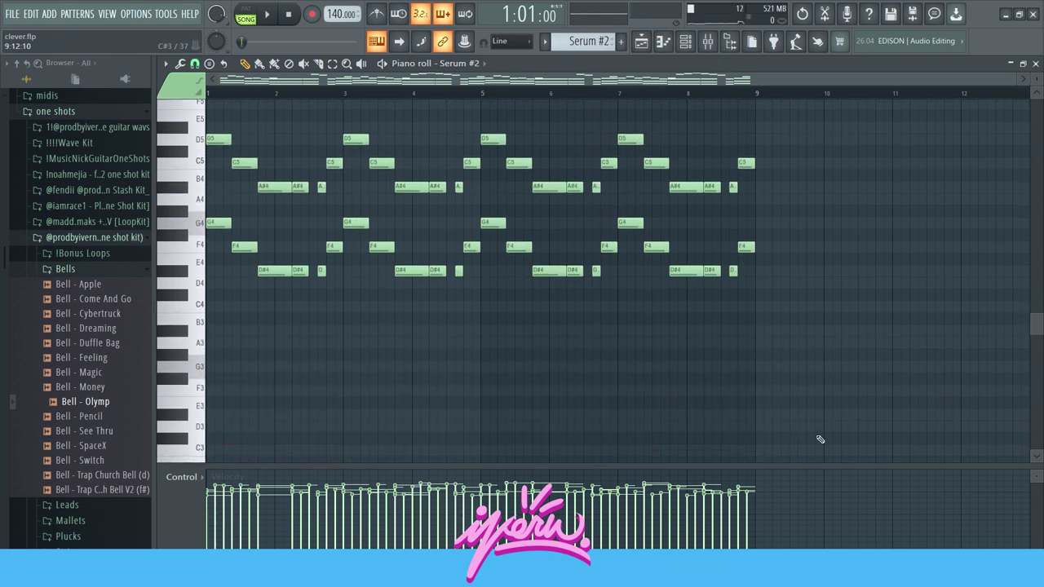
left_click_drag(833, 350, 102, 444)
scroll(709, 382, "up", 5)
scroll(810, 400, "down", 4)
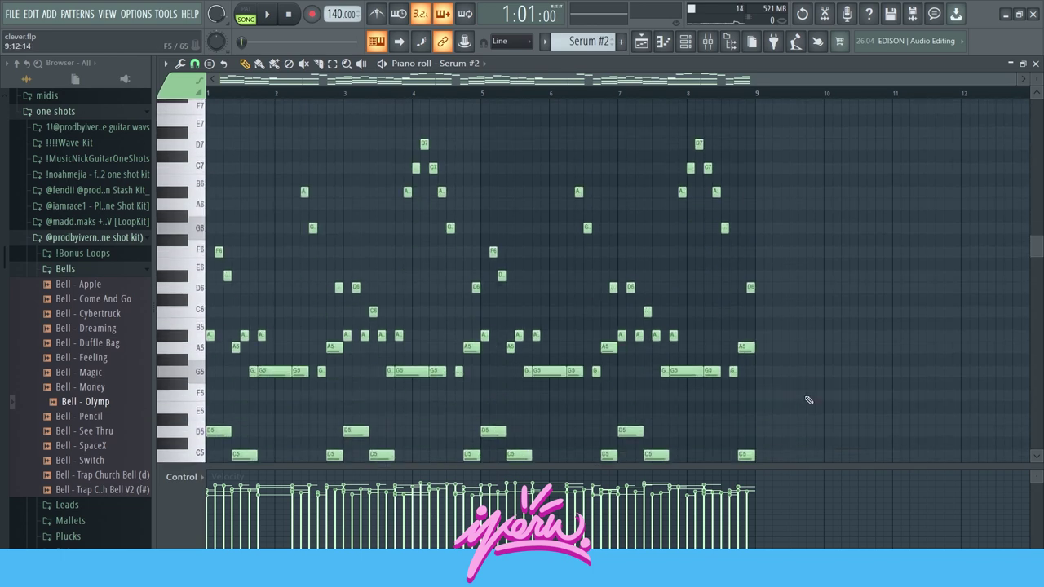
scroll(302, 151, "up", 7)
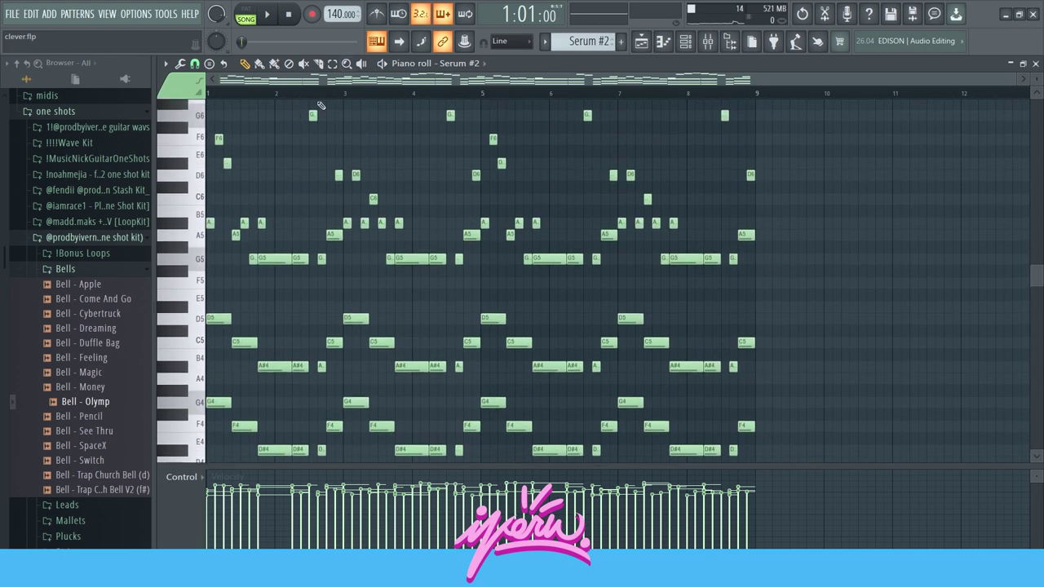
left_click(641, 41)
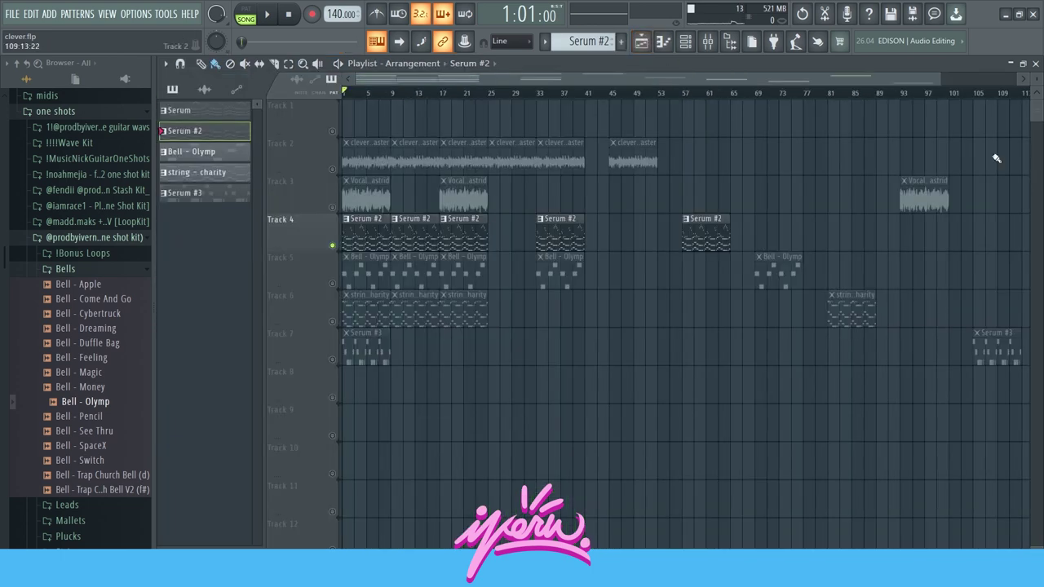
- Unsolo Track 4, listen to the Bell - Olymp pattern from Track 5 in the piano roll, and return to the playlist
right_click(334, 246)
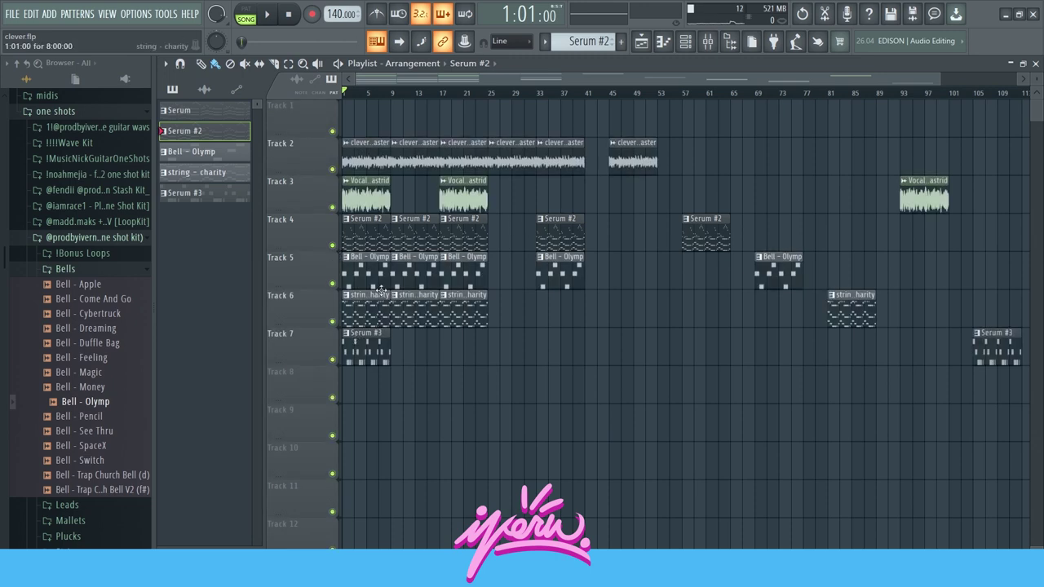
right_click(334, 284)
double_click(367, 277)
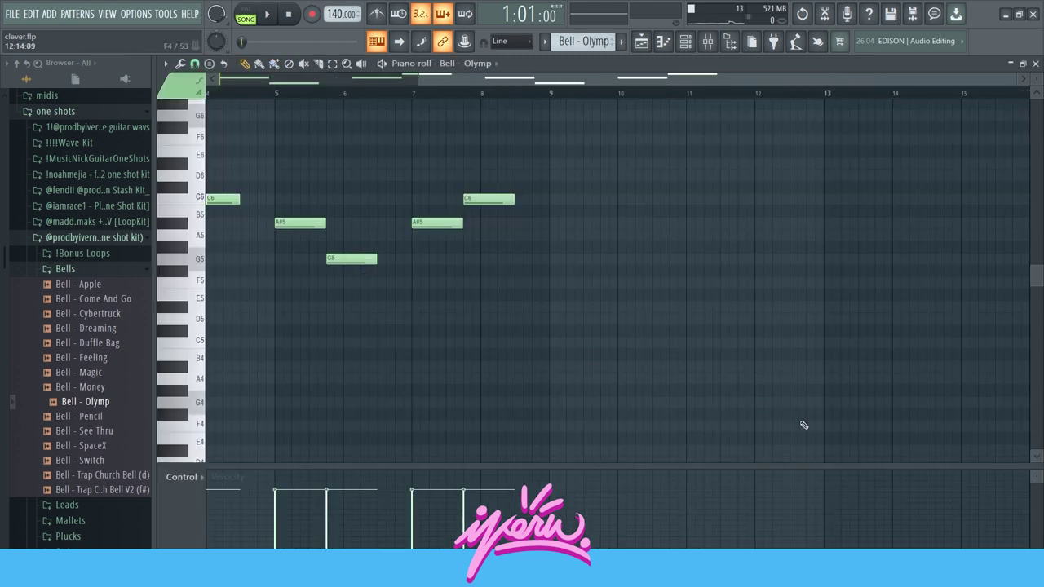
left_click_drag(849, 171, 5, 408)
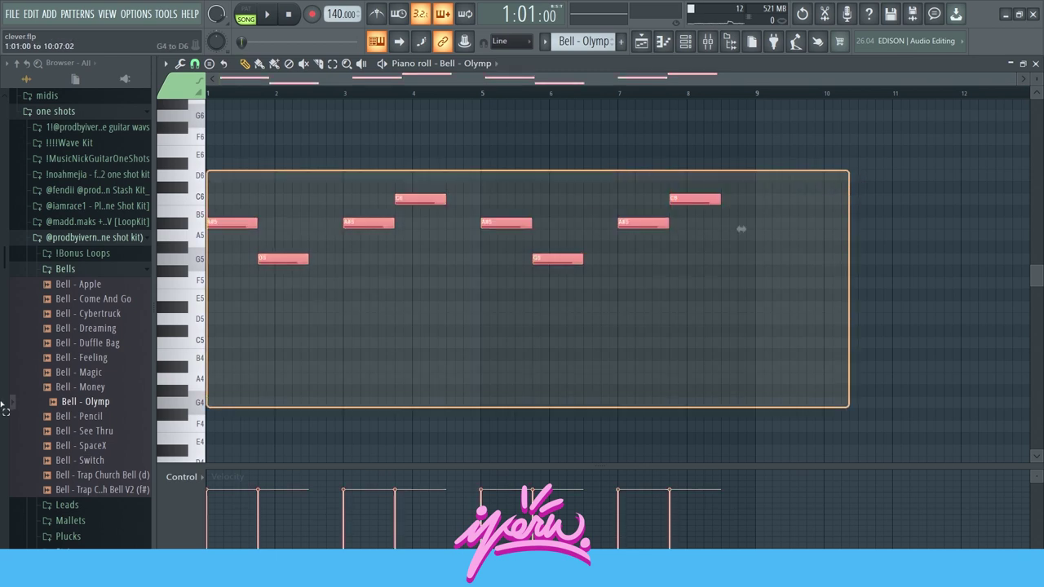
right_click(412, 330)
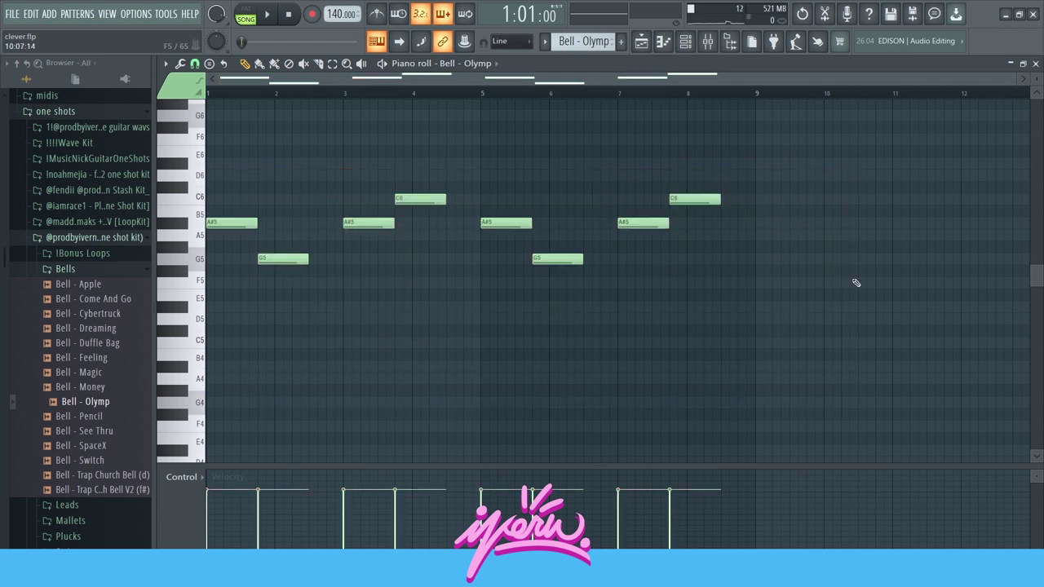
key("space")
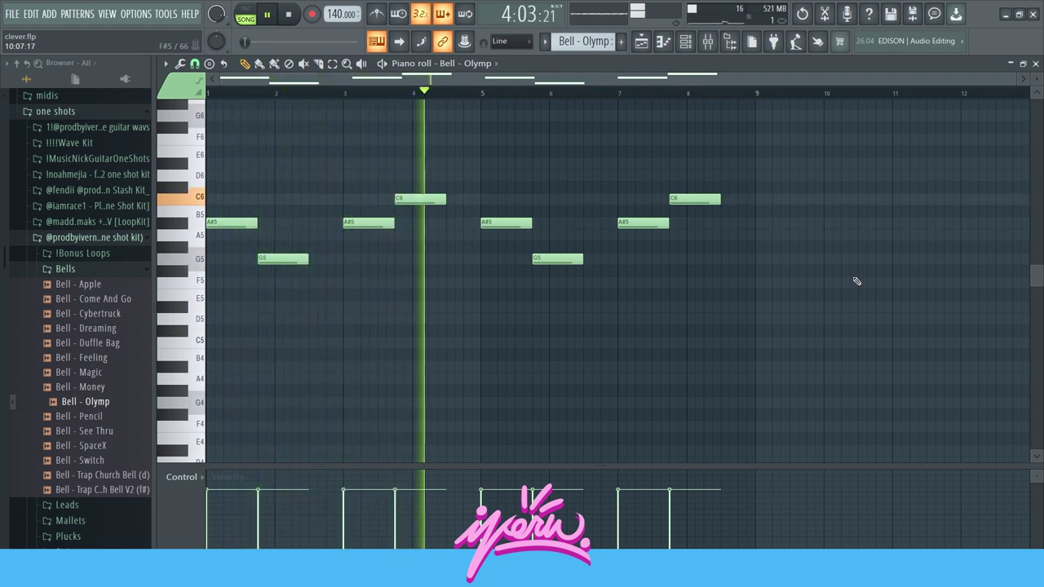
key("space")
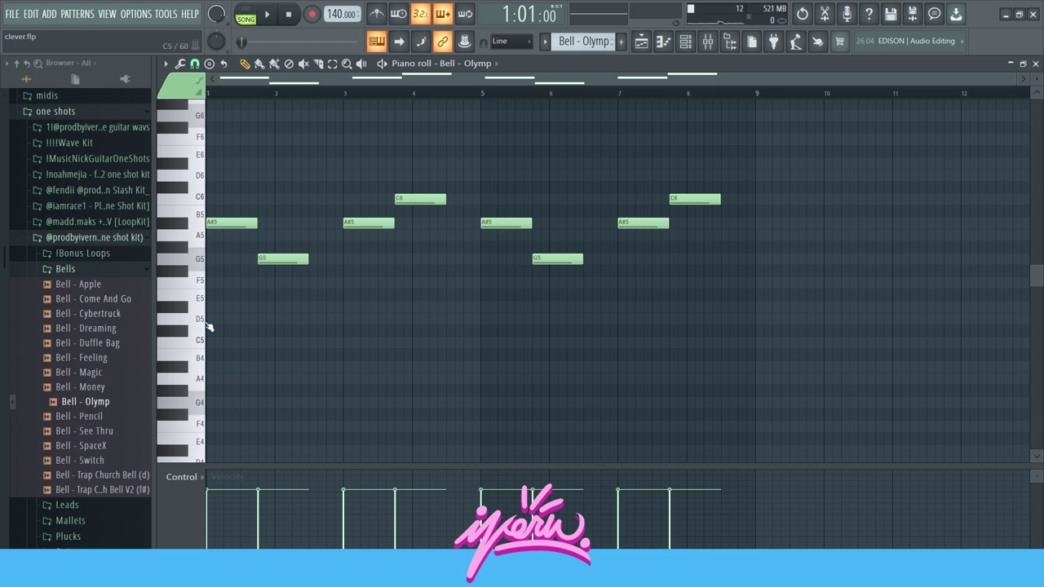
left_click(663, 43)
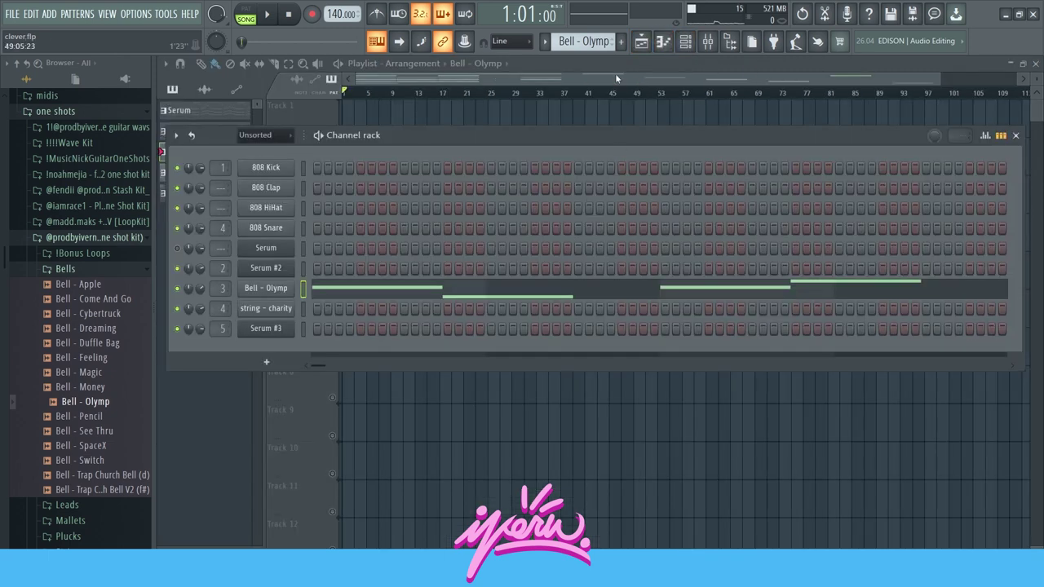
key("F6")
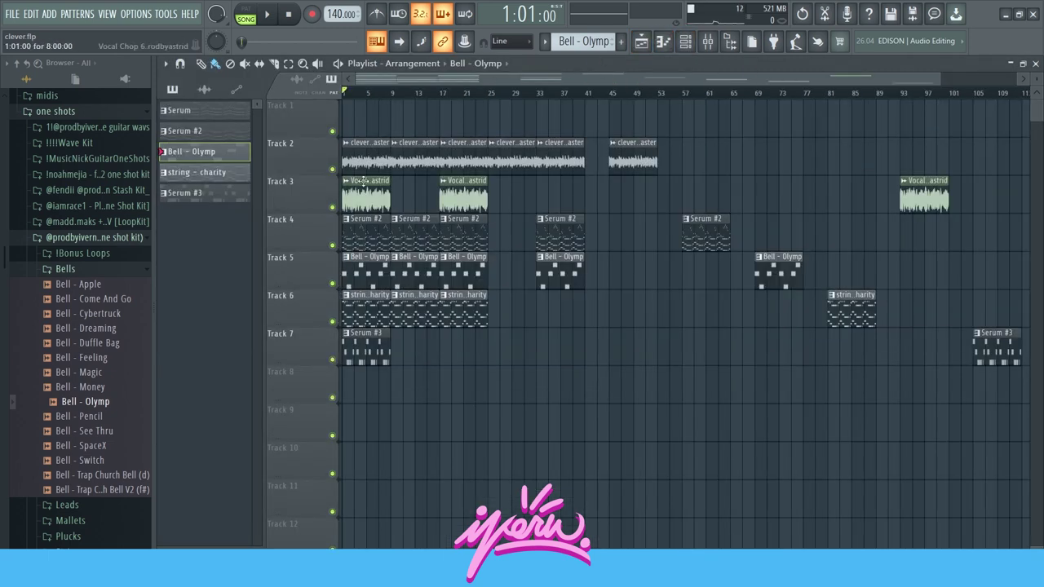
- View the Serum pattern's instrument with its PL Clap preset, close it and return to the playlist
left_click(210, 114)
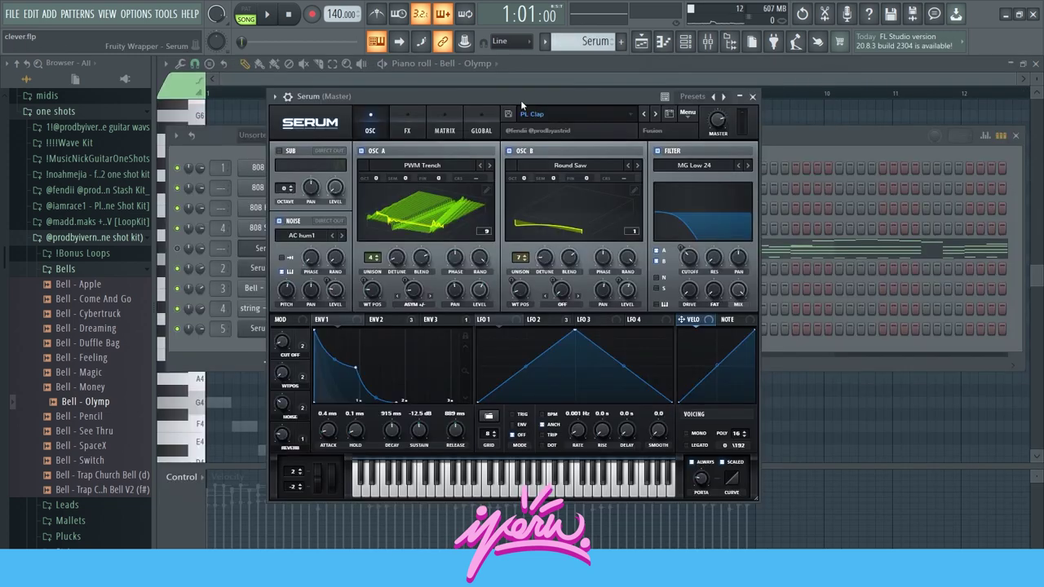
left_click_drag(514, 98, 529, 98)
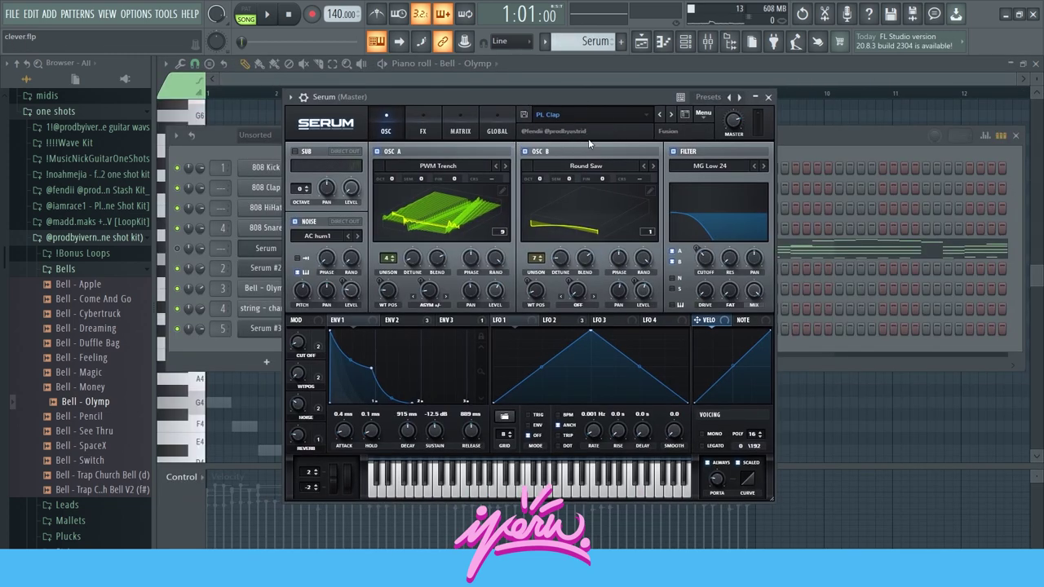
left_click(770, 99)
left_click(627, 67)
left_click(642, 42)
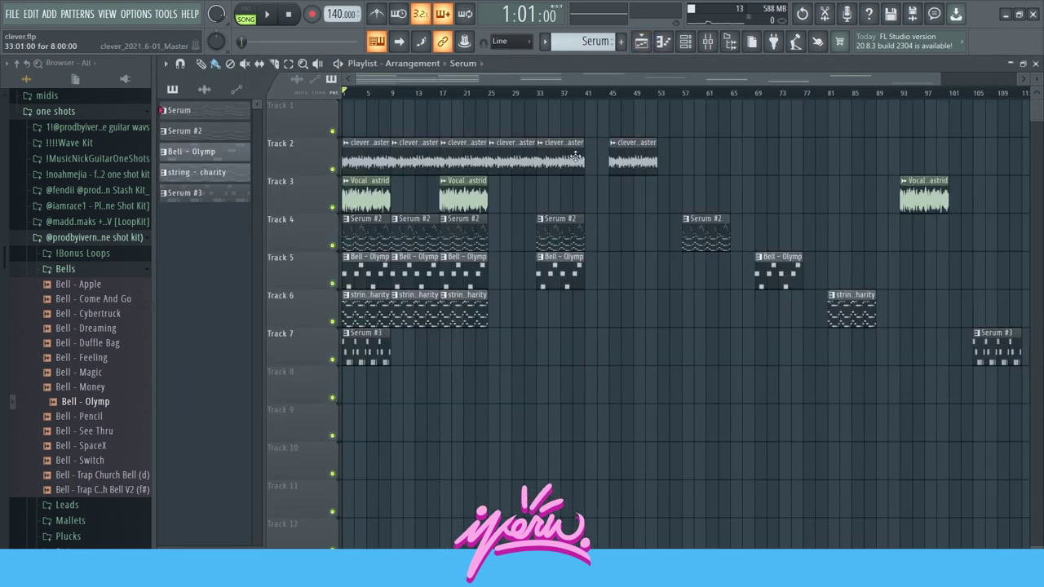
- Open the Serum #2 clip, view its instrument with the PD Los preset, and return to the playlist
double_click(354, 237)
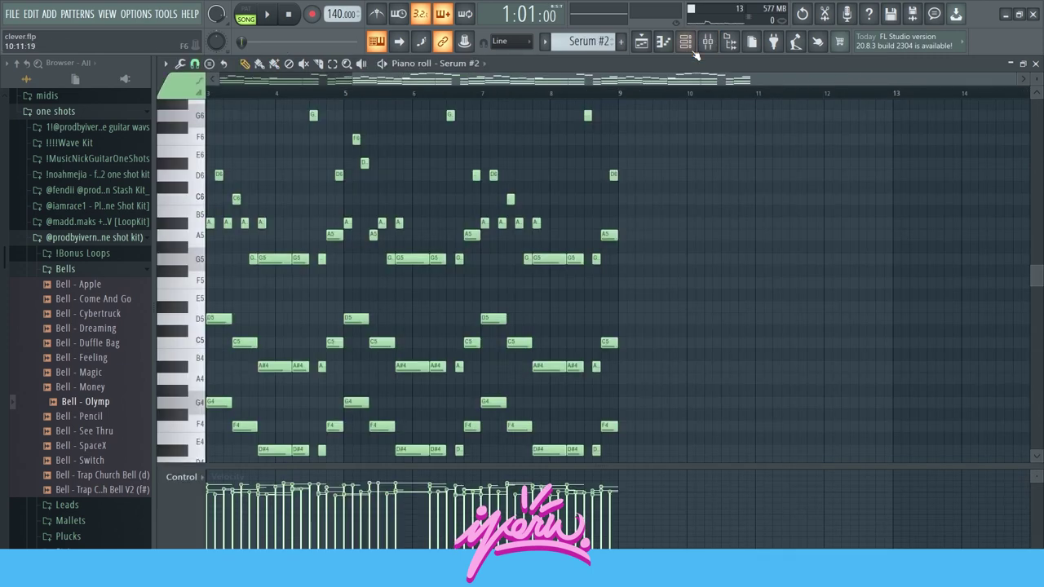
left_click(686, 42)
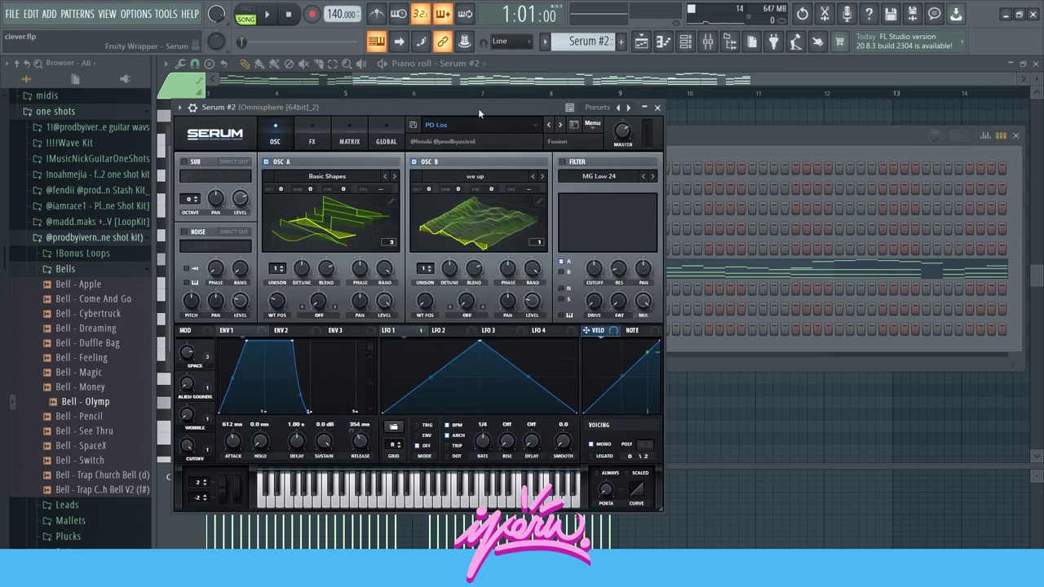
left_click_drag(479, 110, 525, 125)
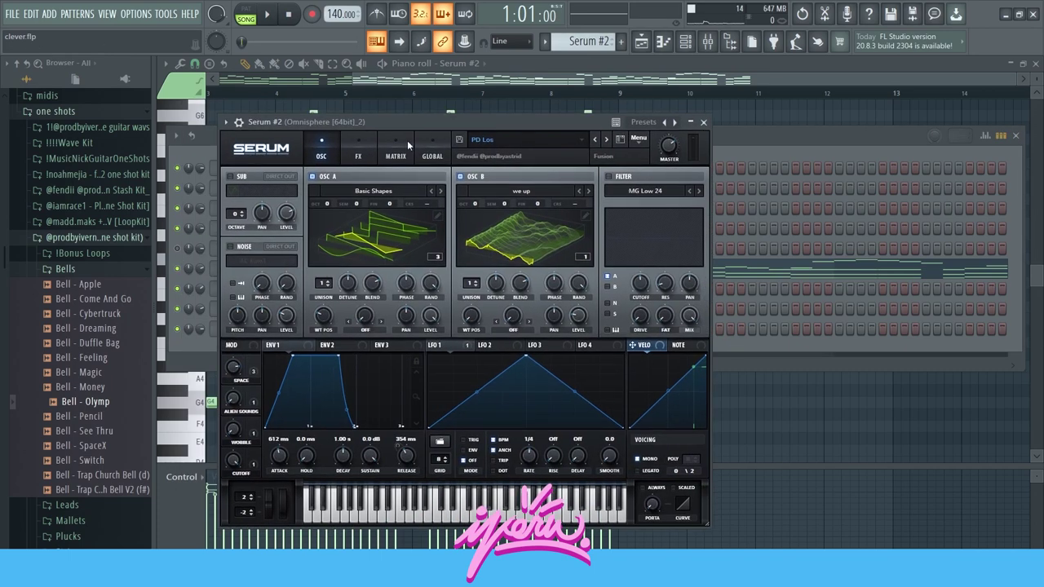
left_click(703, 121)
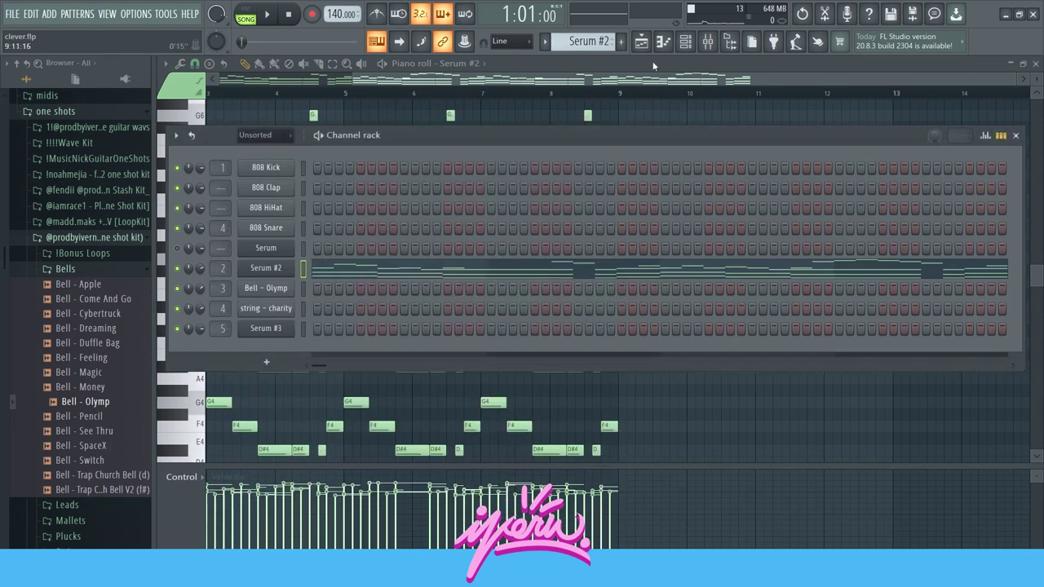
left_click(642, 41)
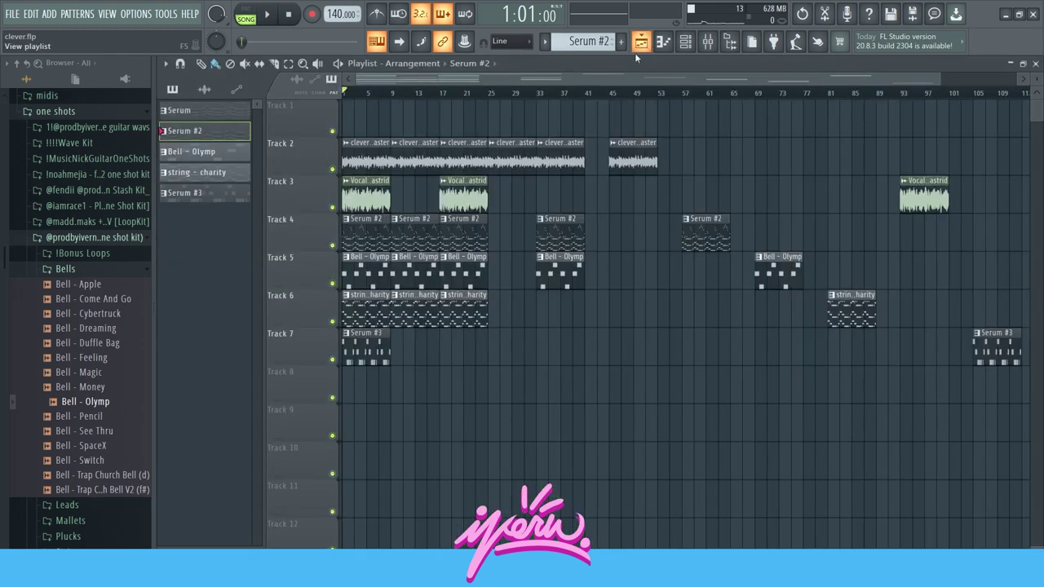
- Solo Track 6, open its string - charity clip in the piano roll and listen to the pattern
right_click(333, 322)
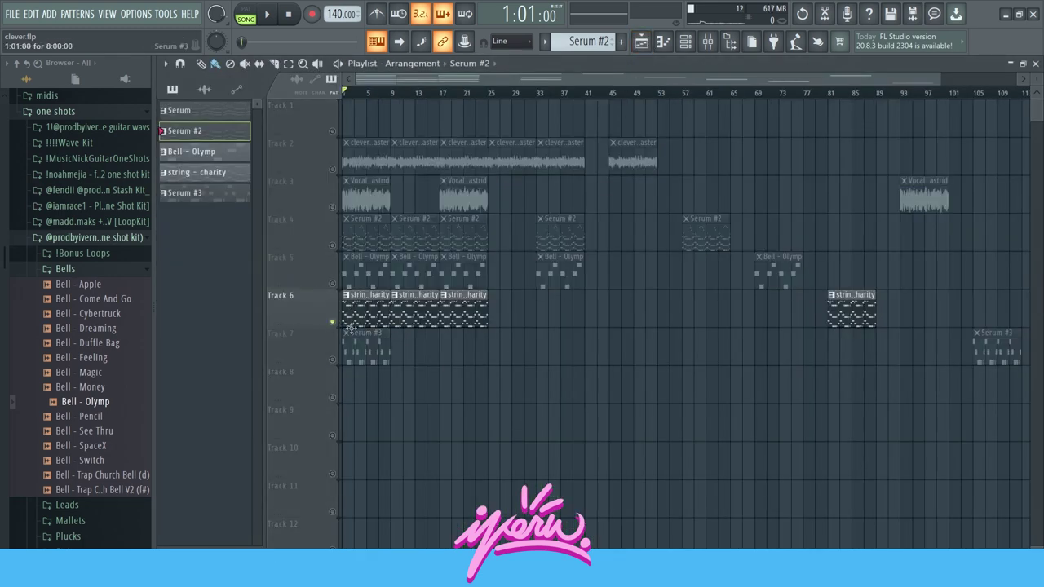
double_click(376, 314)
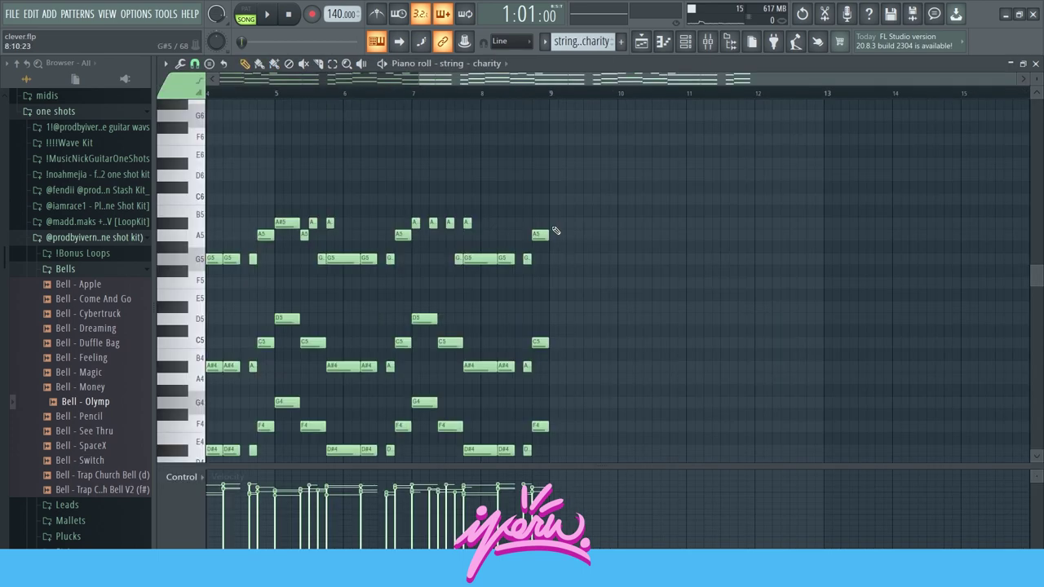
left_click(686, 45)
key("space")
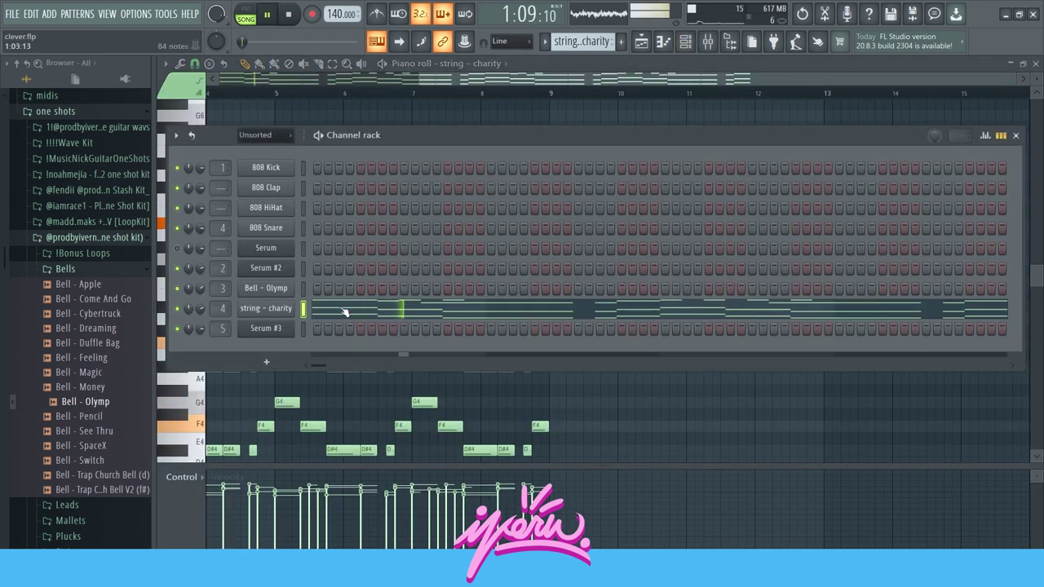
key("F6")
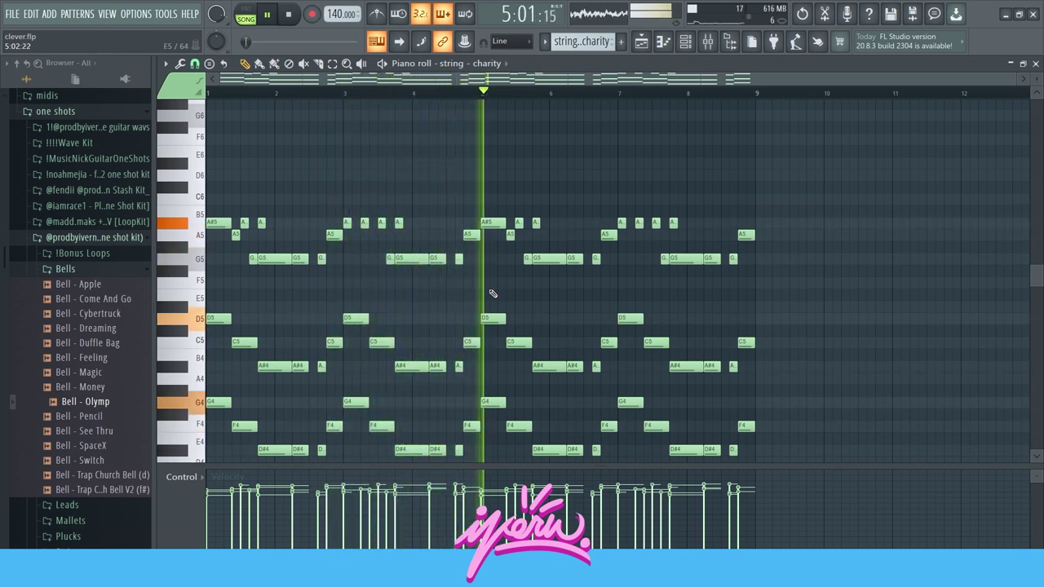
key("space")
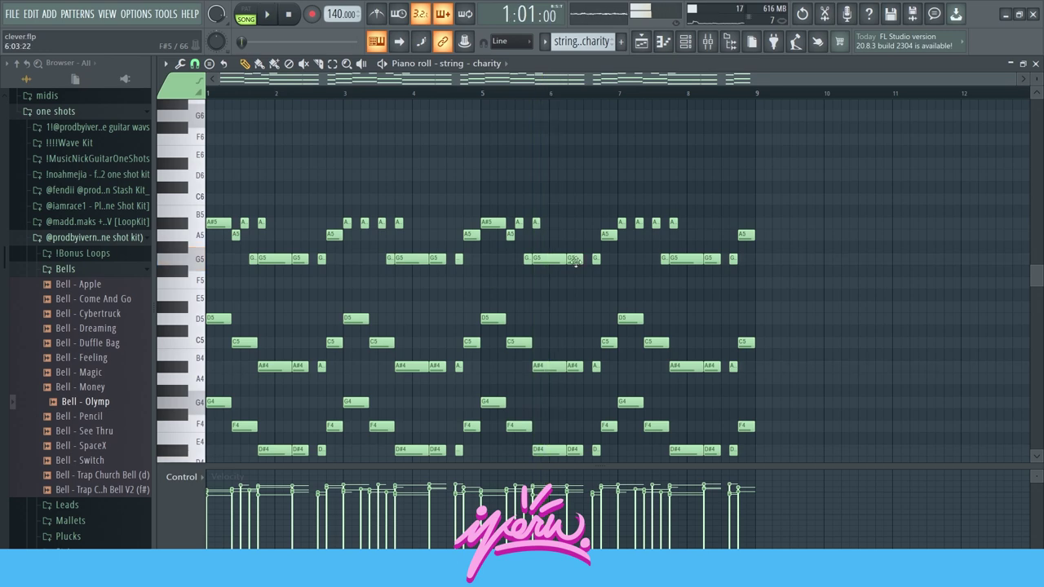
- Examine the octaves above and below the string - charity chords in the piano roll
scroll(511, 371, "up", 4)
scroll(693, 367, "down", 3)
scroll(849, 334, "up", 5)
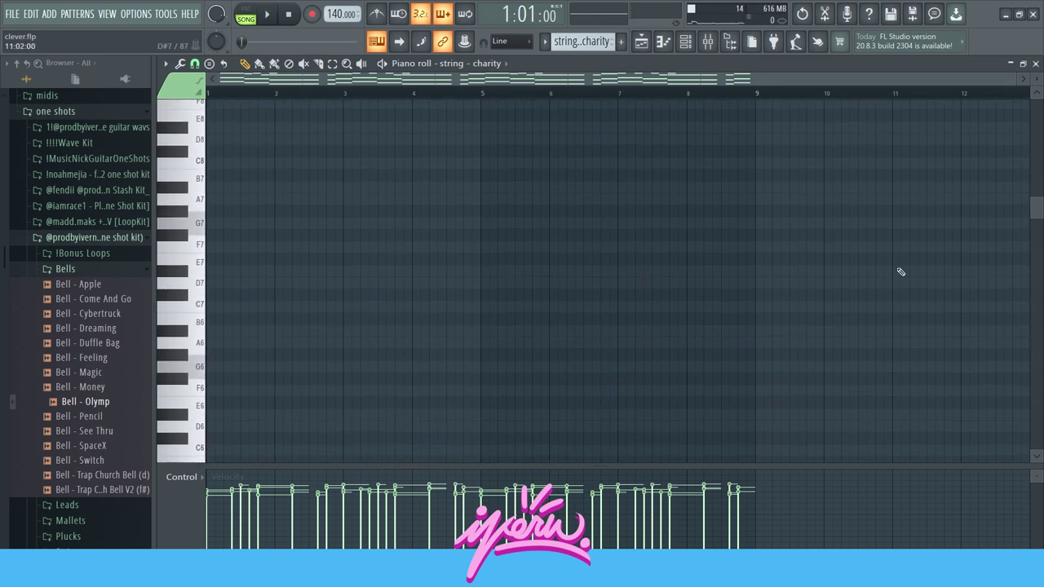
scroll(873, 298, "down", 3)
scroll(518, 310, "down", 8)
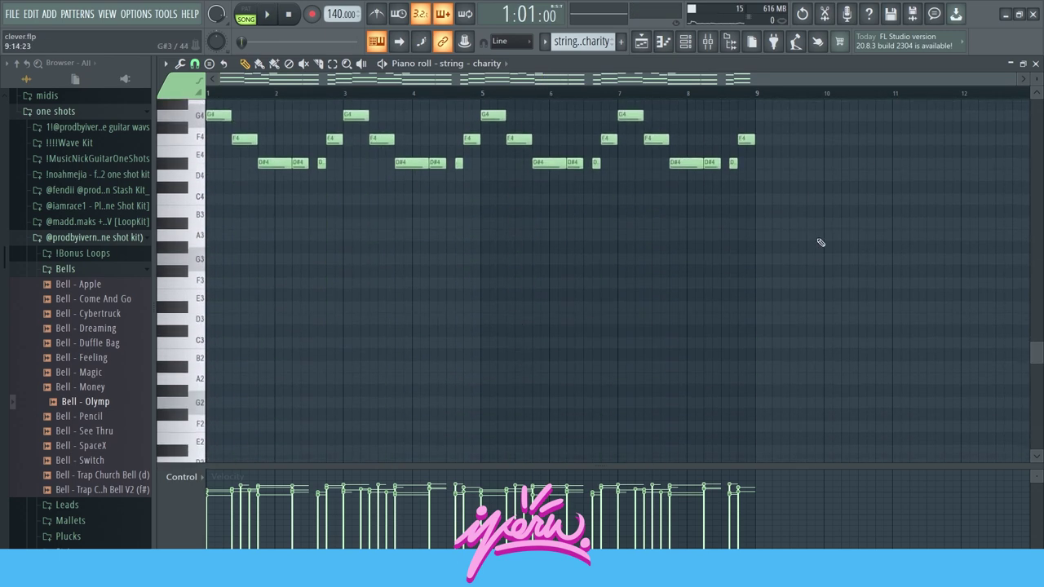
left_click_drag(811, 207, 277, 288)
scroll(553, 415, "up", 5)
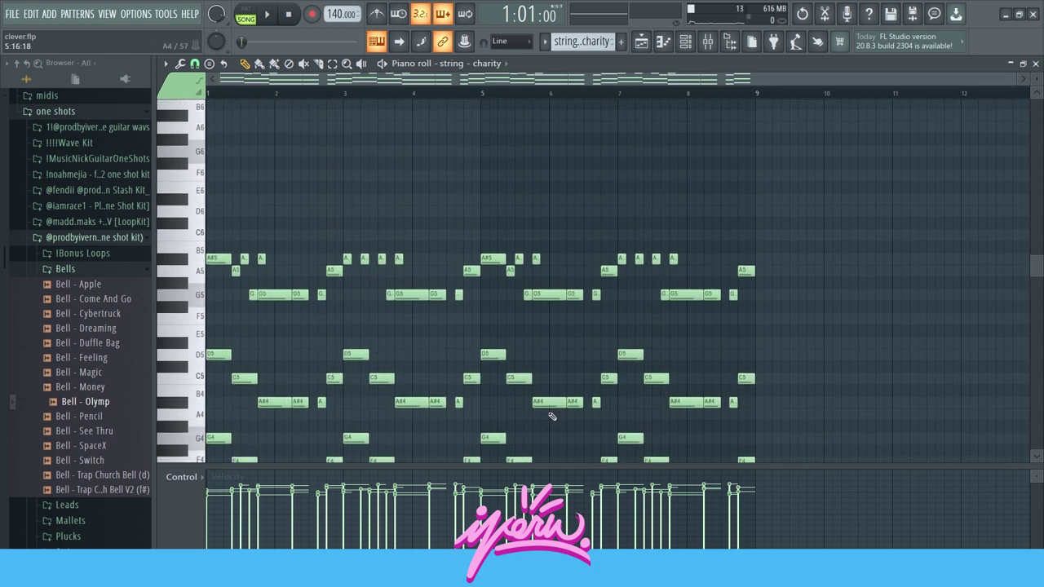
- Highlight the repeated short upper notes in bars 3 and 7 of string - charity, deselect them and return to the playlist
scroll(348, 350, "up", 3)
left_click_drag(360, 254, 413, 264)
left_click_drag(616, 250, 688, 270)
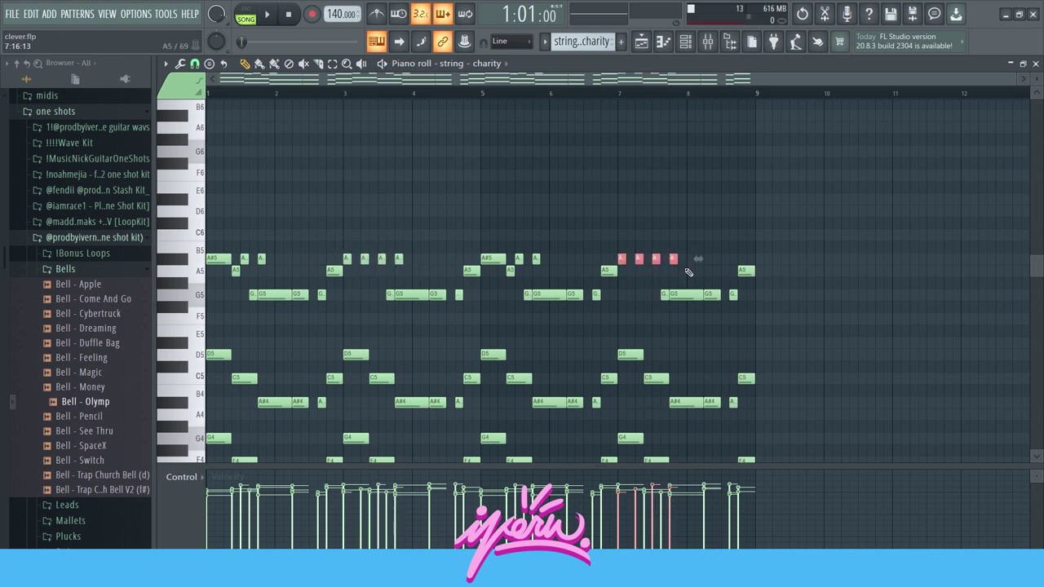
left_click(699, 247)
right_click(699, 246)
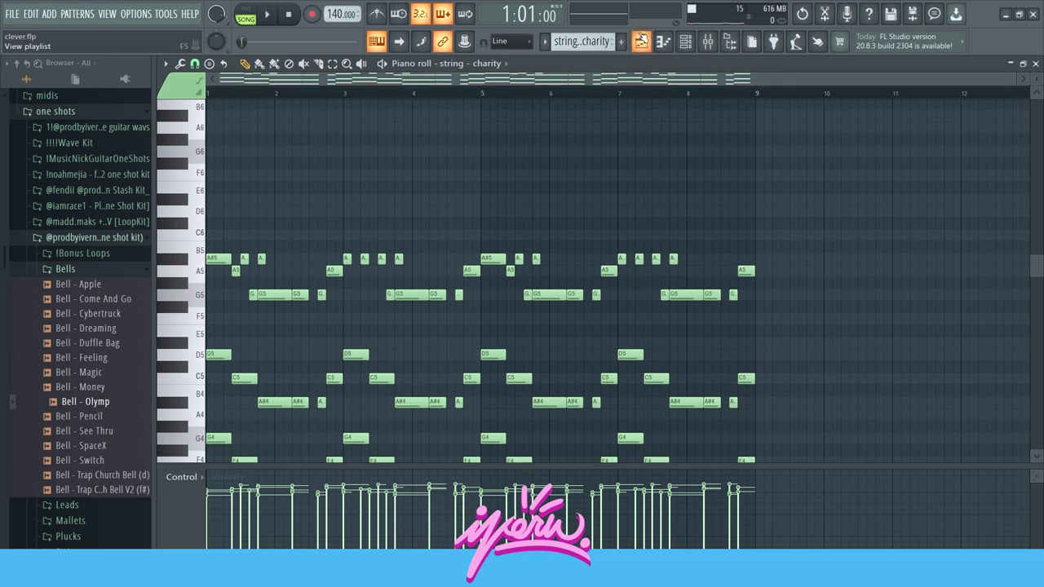
left_click(642, 40)
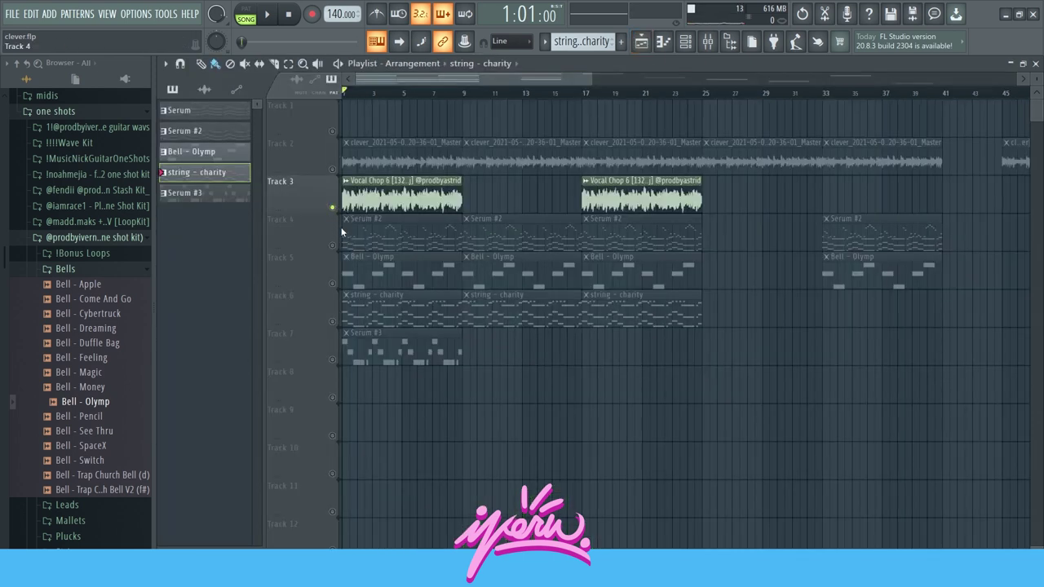
- Listen to the soloed Vocal Chop 6 clip on Track 3 and examine its waveform across the first eight bars
key("space")
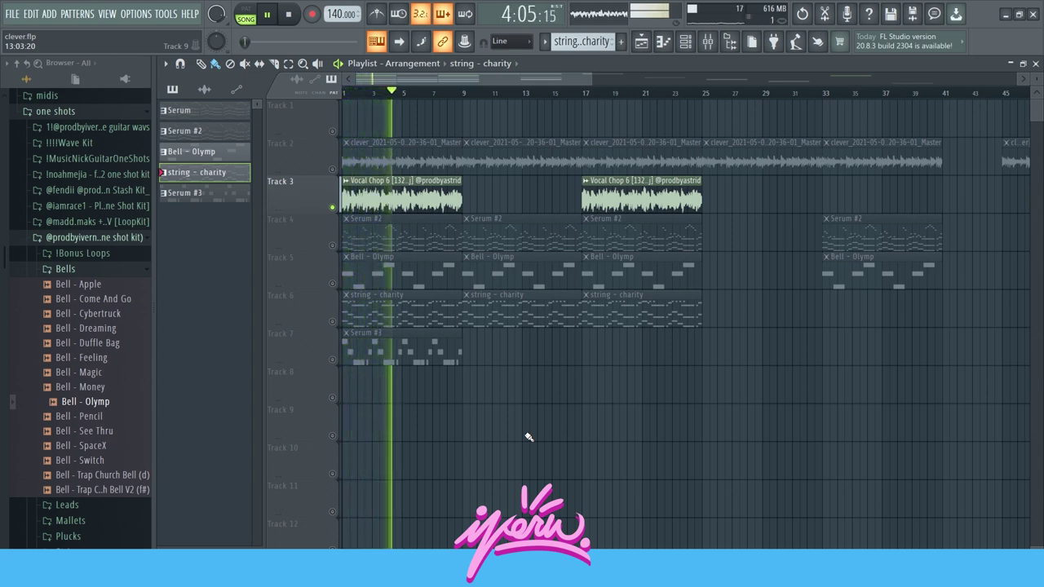
key("space")
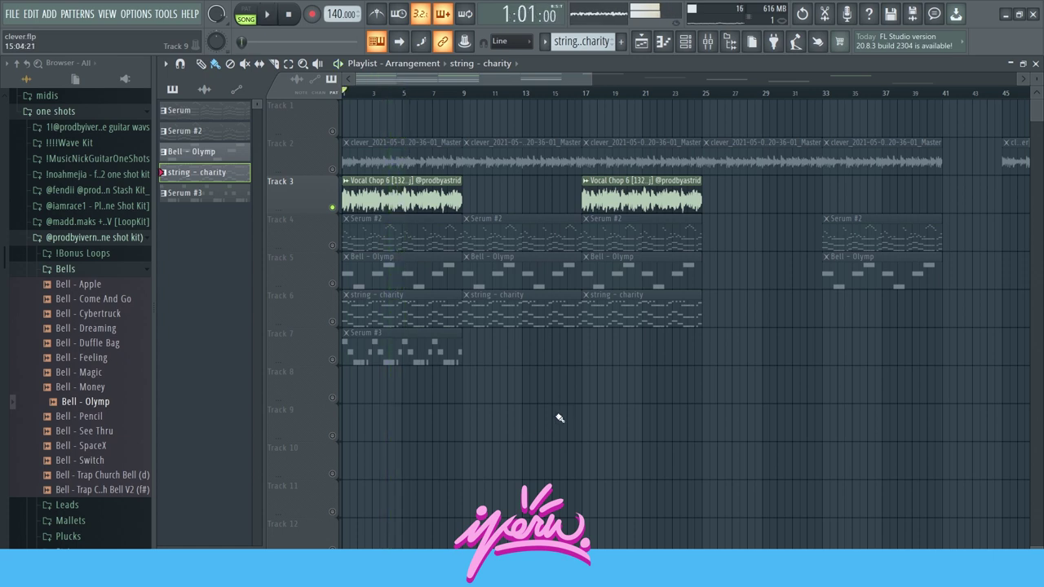
scroll(550, 221, "down", 1)
scroll(342, 215, "up", 5)
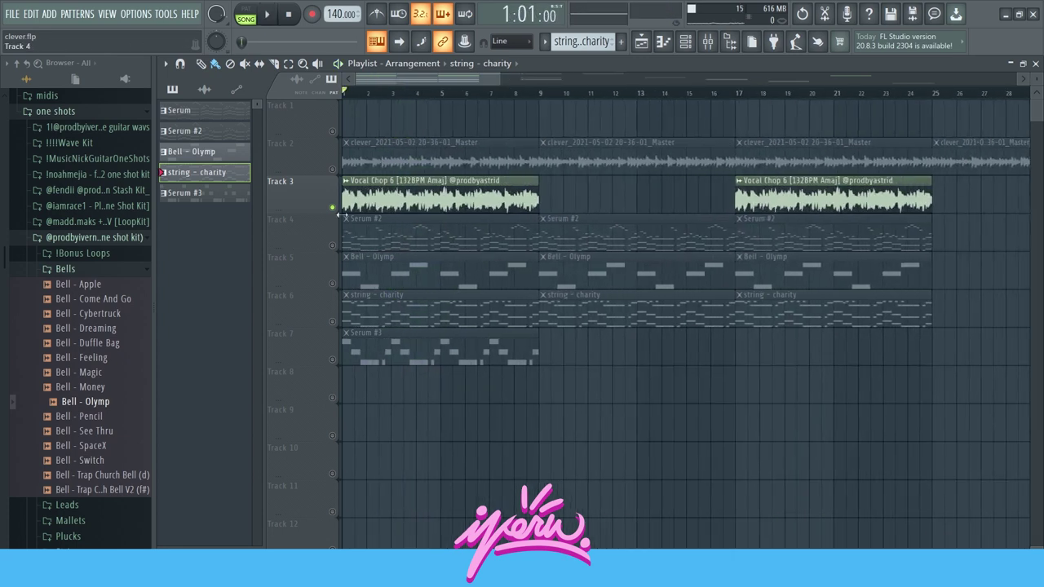
scroll(400, 195, "up", 2, "ctrl")
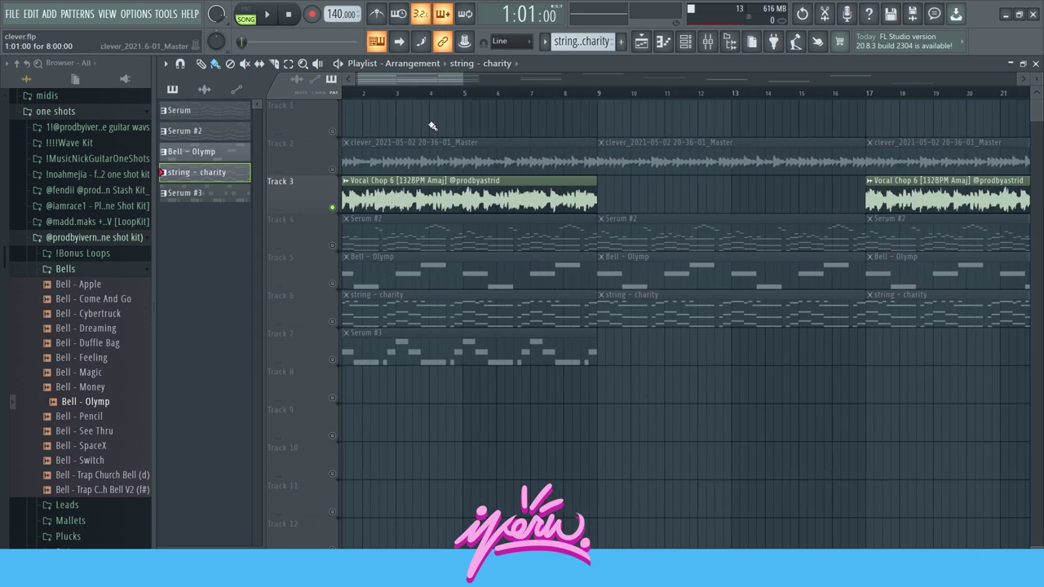
scroll(398, 173, "up", 2, "ctrl")
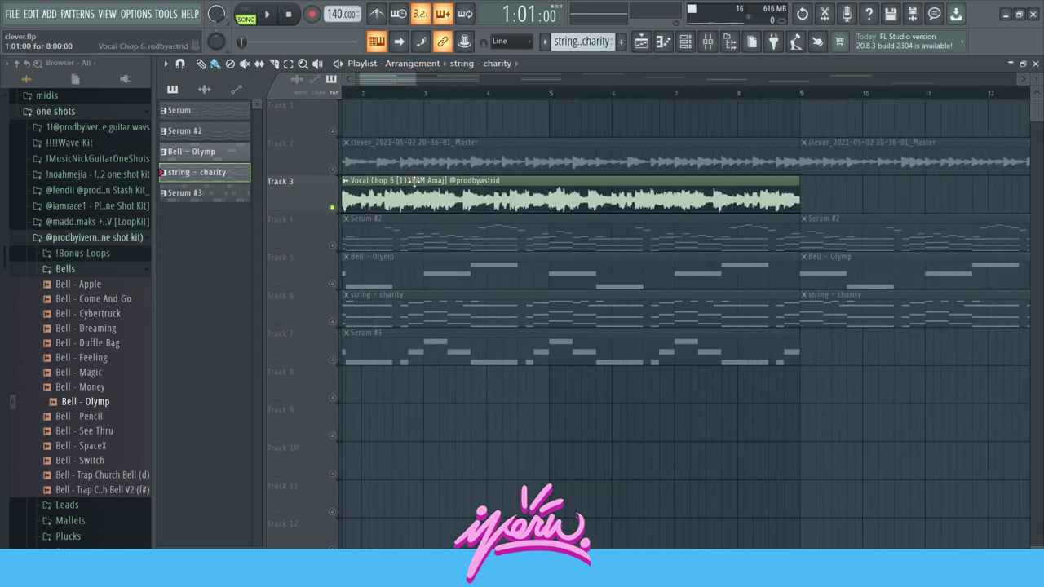
scroll(433, 199, "left", 1)
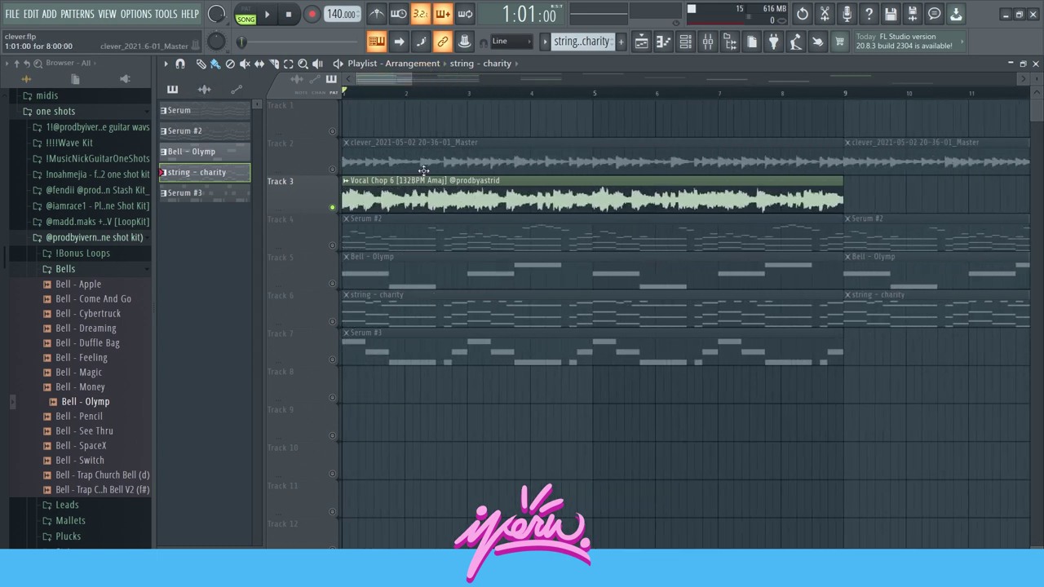
scroll(355, 311, "down", 3, "ctrl")
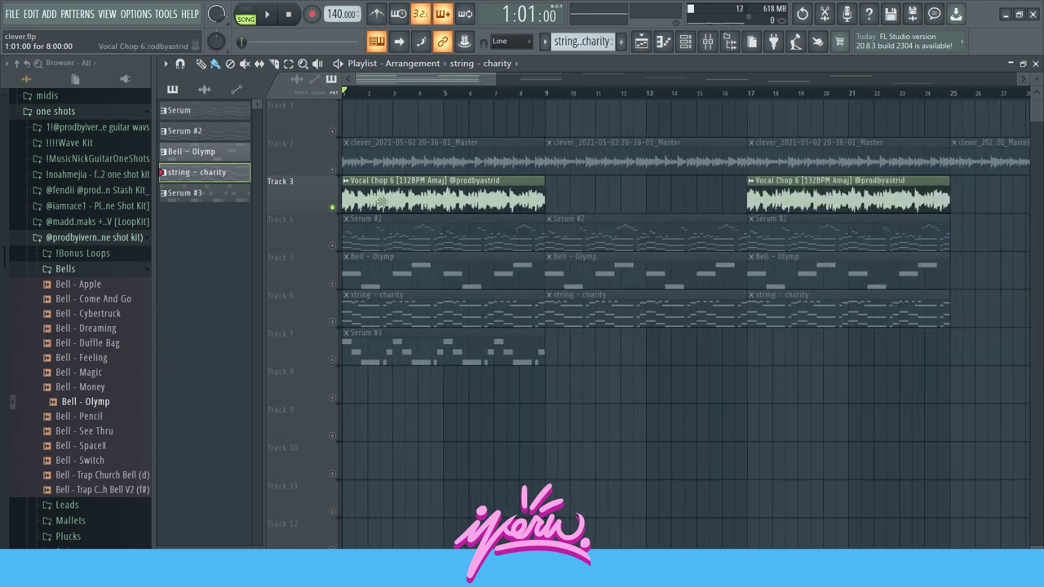
- Open the Vocal Chop 6 sample settings and inspect the tempo and bar-length choices for its time stretching
double_click(393, 198)
right_click(482, 331)
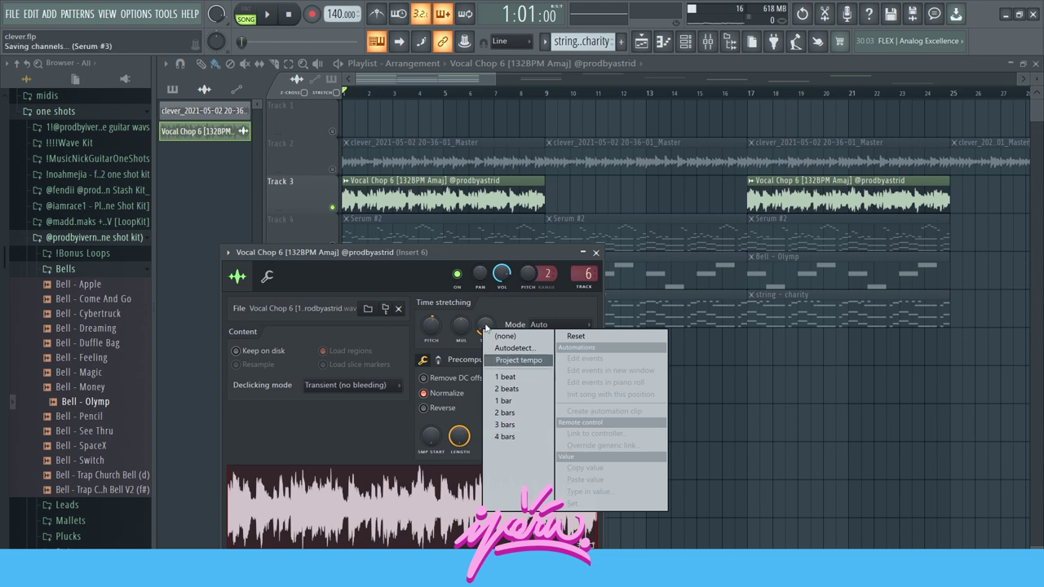
left_click(512, 440)
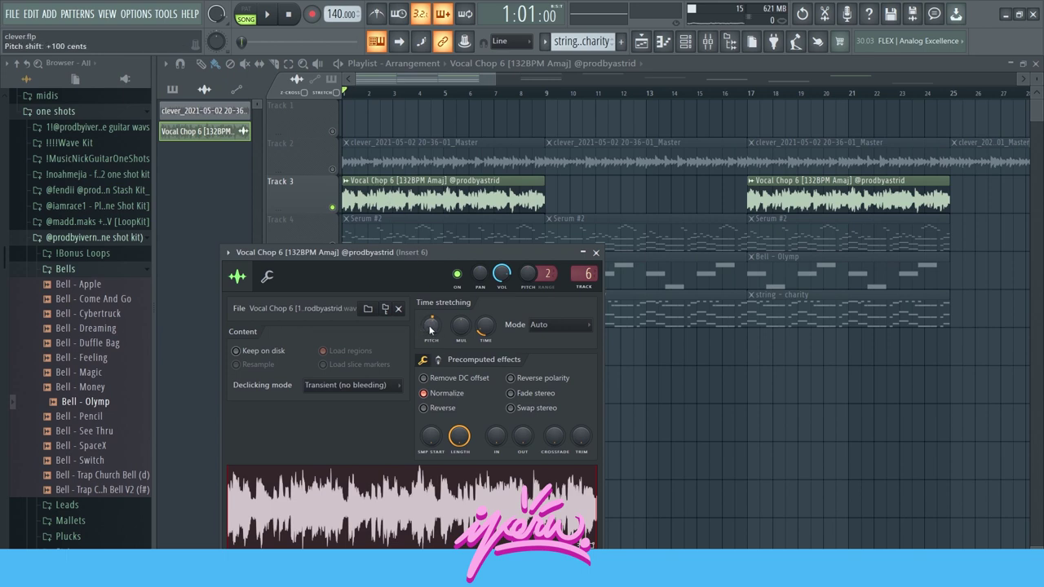
- Close the vocal chop settings, open the Serum #3 pattern from Track 7 in the piano roll and listen to its melody
left_click(598, 253)
scroll(417, 270, "down", 2)
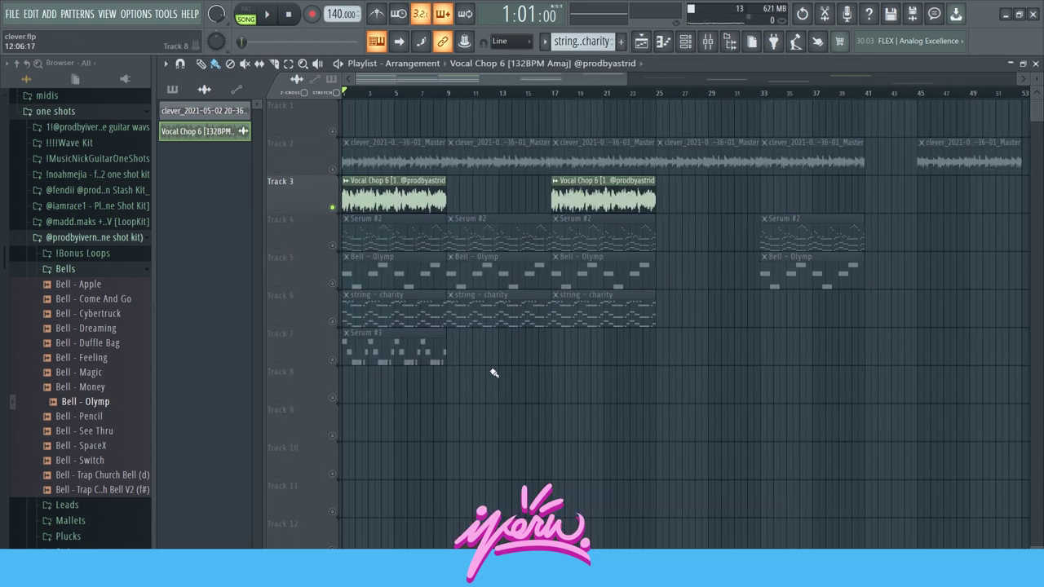
left_click(387, 362)
double_click(387, 362)
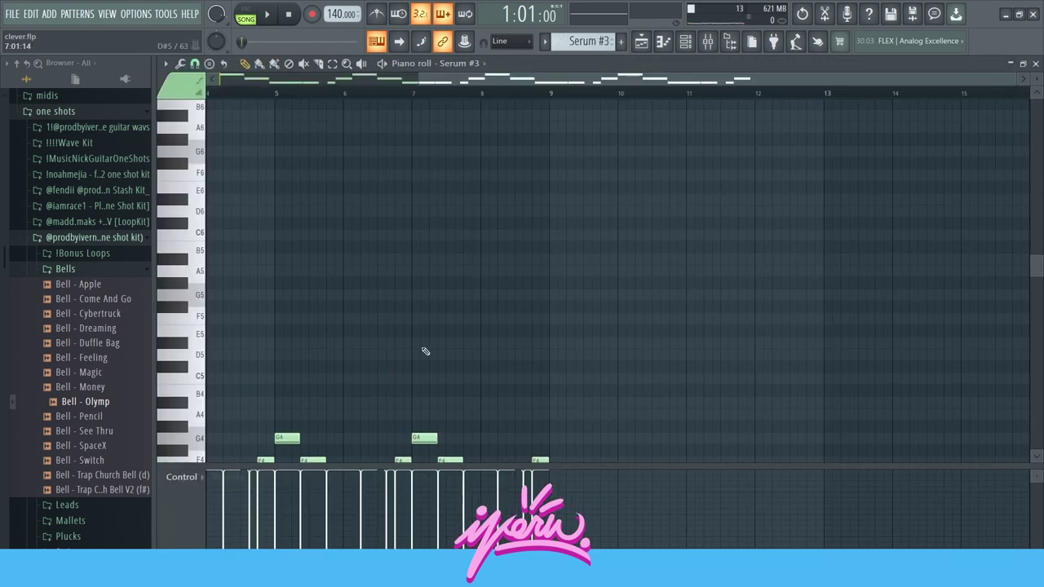
key("space")
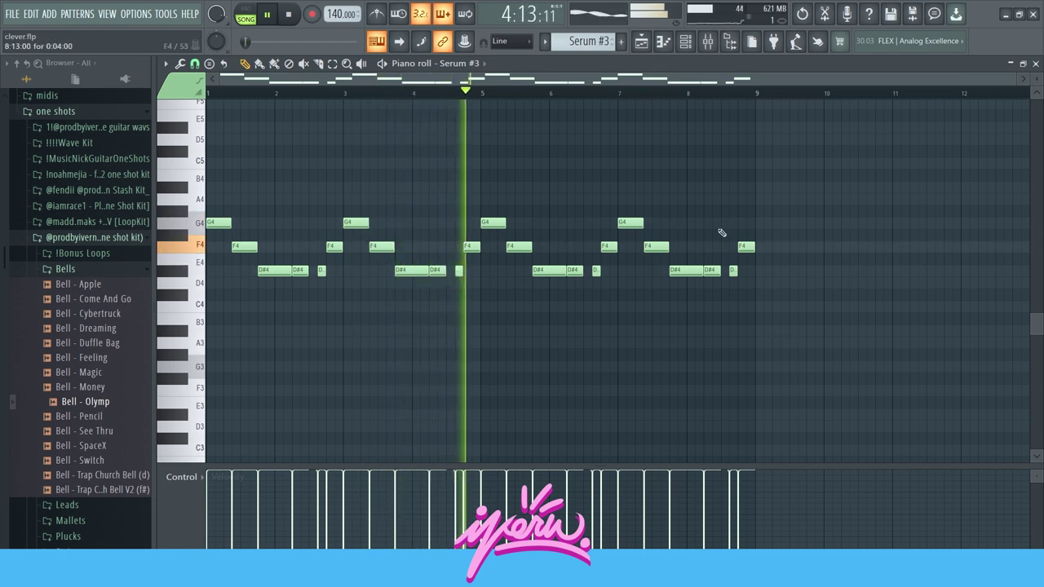
key("space")
- Highlight the Serum #3 notes across all eight bars, deselect them and return to the playlist
key("ctrl+a")
left_click_drag(96, 402, 612, 179)
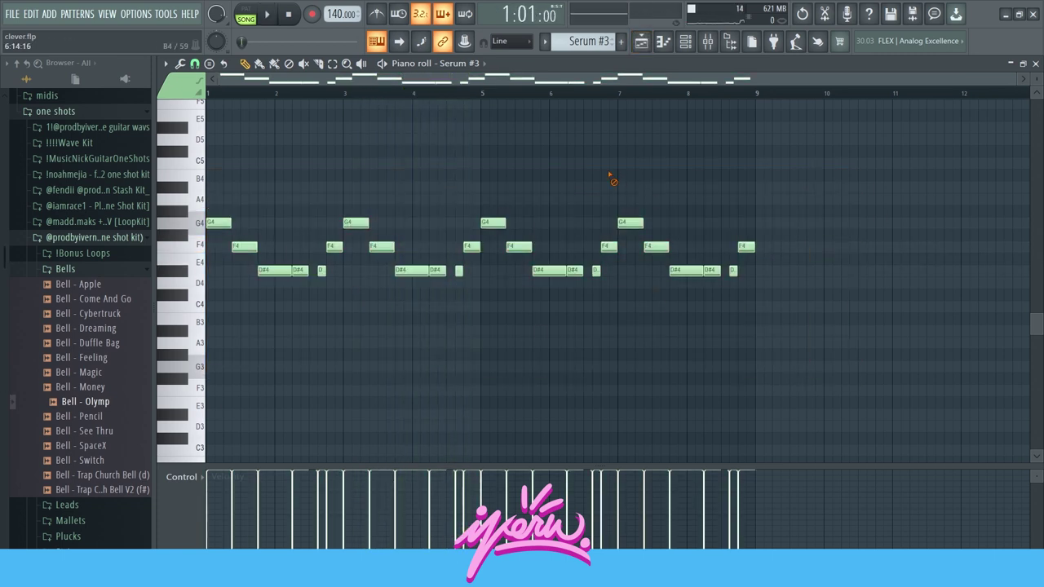
mouse_move(864, 193)
left_mouse_down()
mouse_move(333, 374)
mouse_move(268, 371)
left_mouse_up()
left_click(532, 344, "ctrl")
left_click(642, 40)
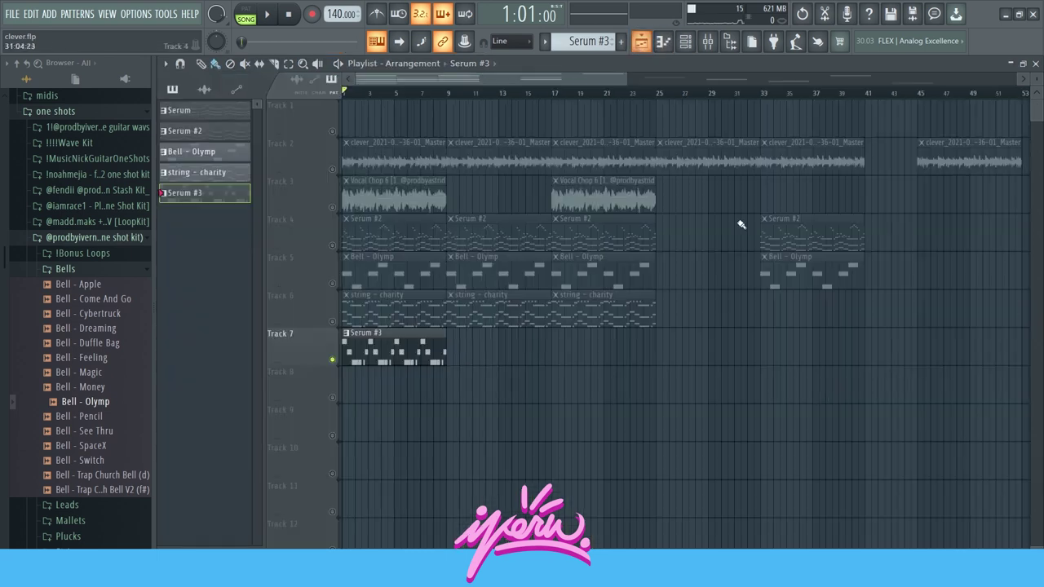
- Reactivate all playlist tracks by clearing the solo and listen to the first eight bars with every layer playing
scroll(788, 361, "down", 4)
right_click(333, 170)
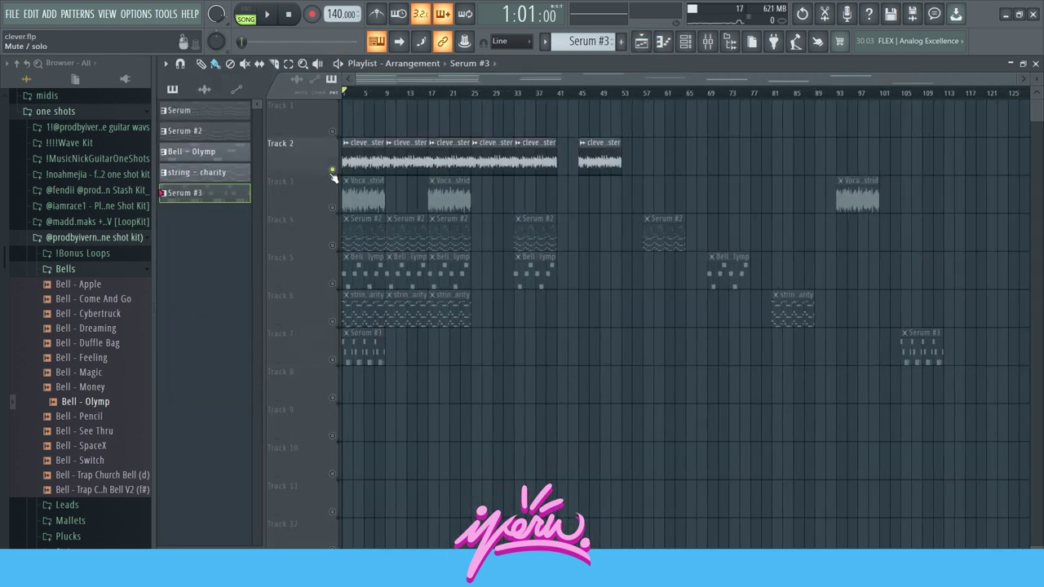
right_click(333, 169)
key("space")
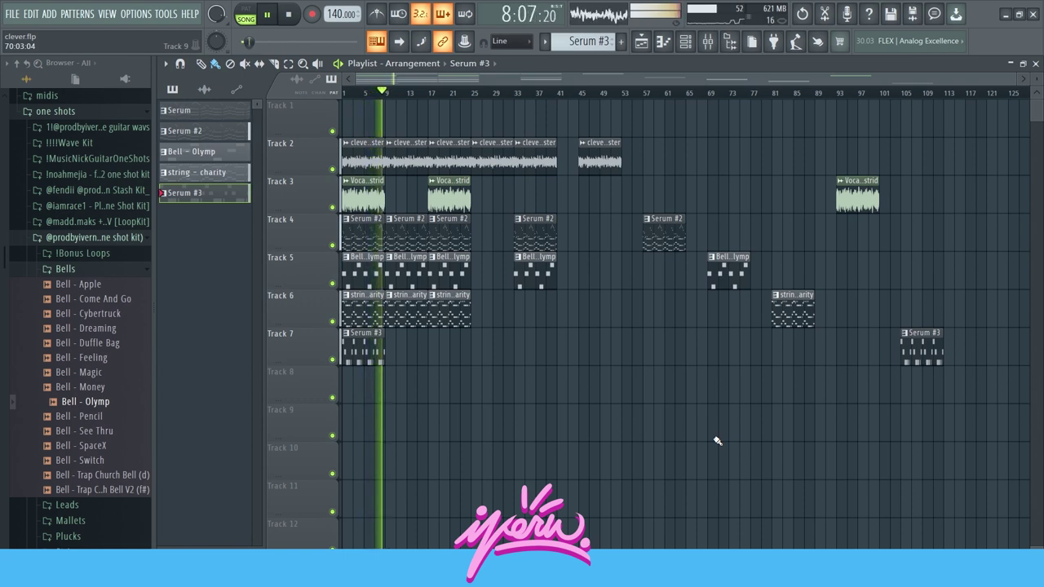
key("space")
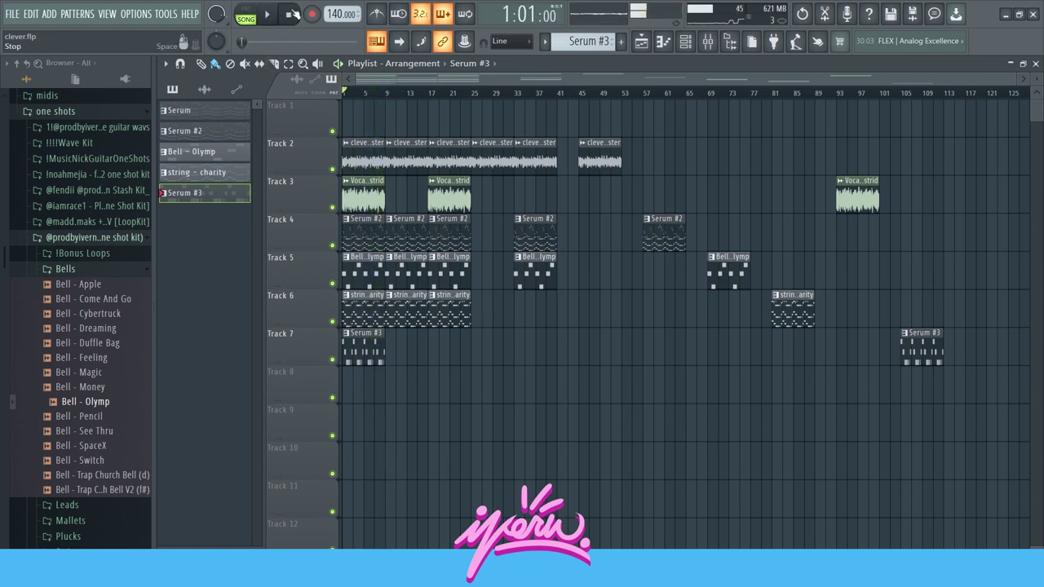
scroll(312, 397, "up", 3)
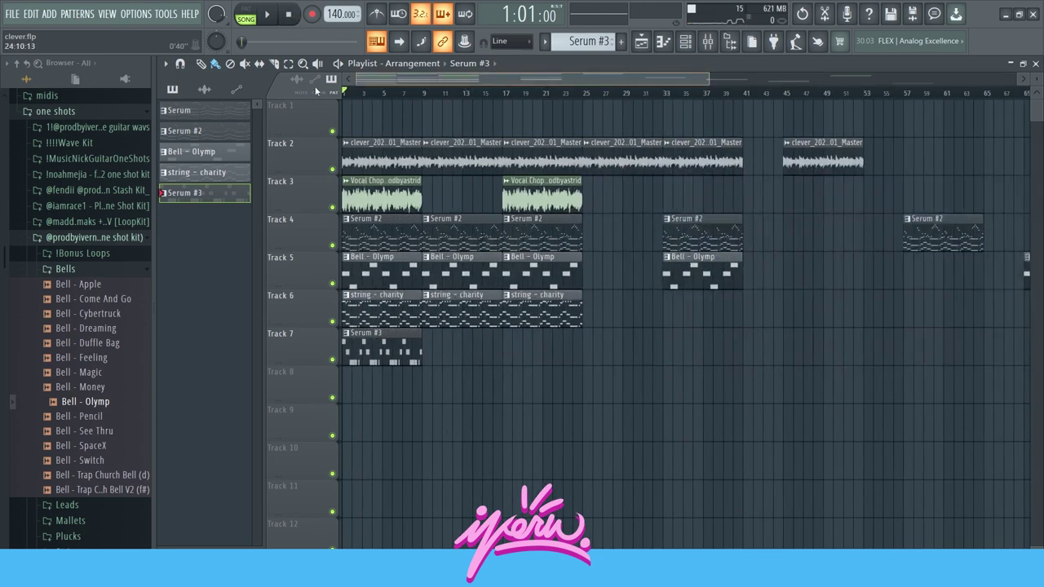
- Examine the ValhallaVintageVerb and Fruity parametric EQ 2 settings on mixer insert 1
left_click(714, 50)
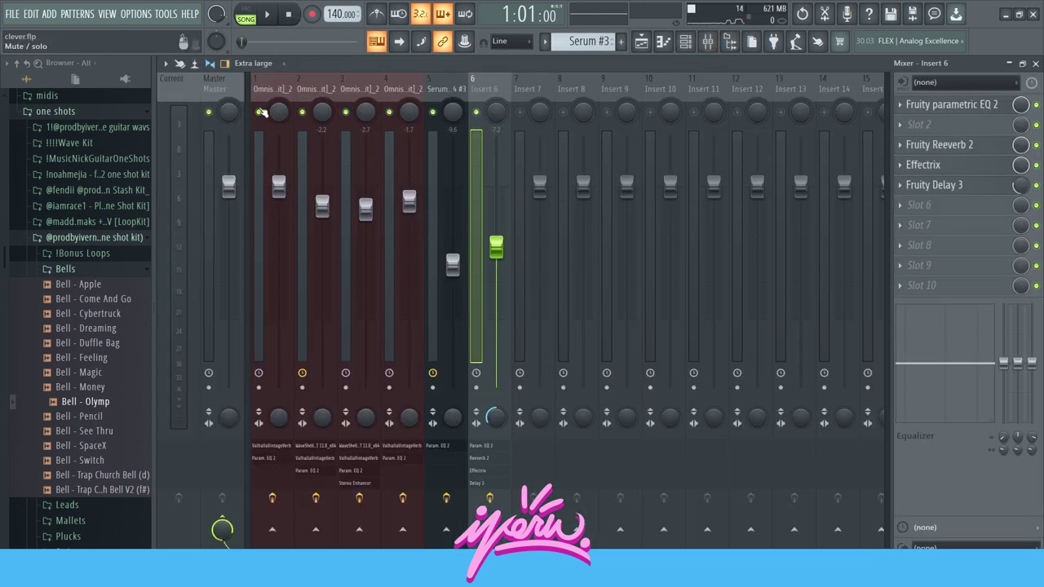
left_click(271, 86)
left_click(918, 227)
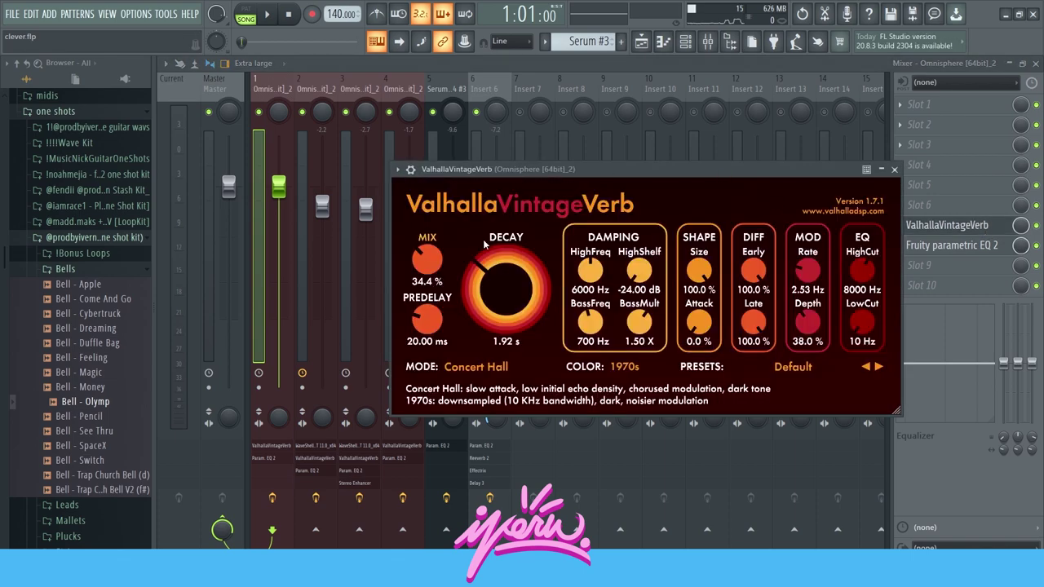
left_click(894, 169)
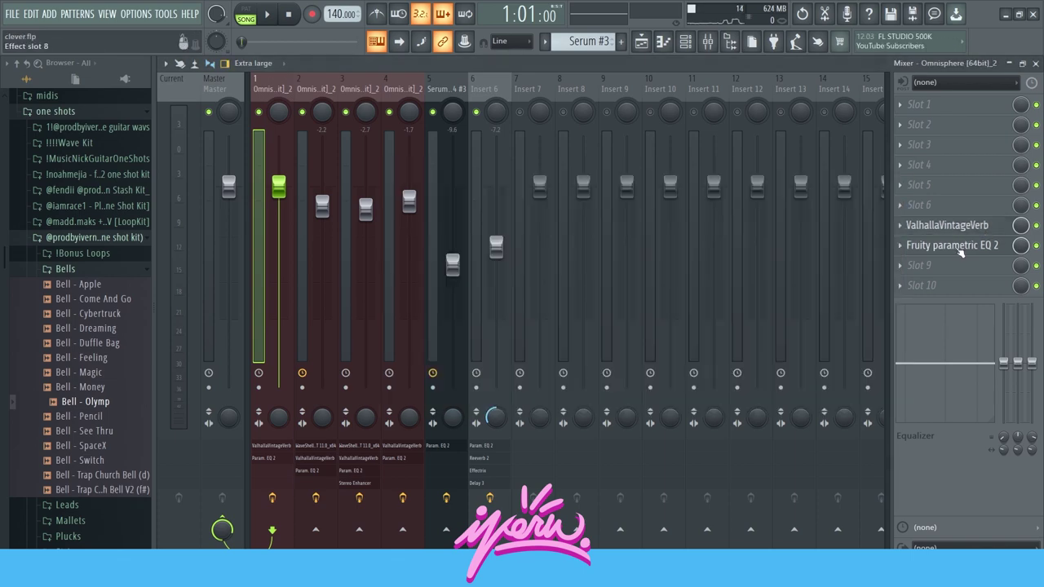
left_click(961, 253)
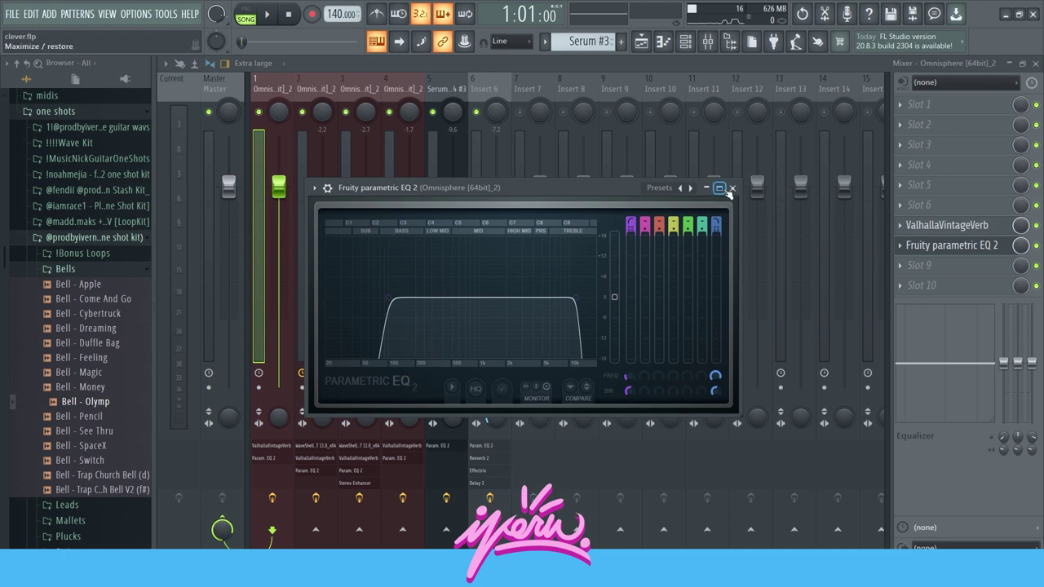
left_click(732, 189)
- Examine the ValhallaVintageVerb and Fruity parametric EQ 2 settings on mixer insert 2
left_click(320, 97)
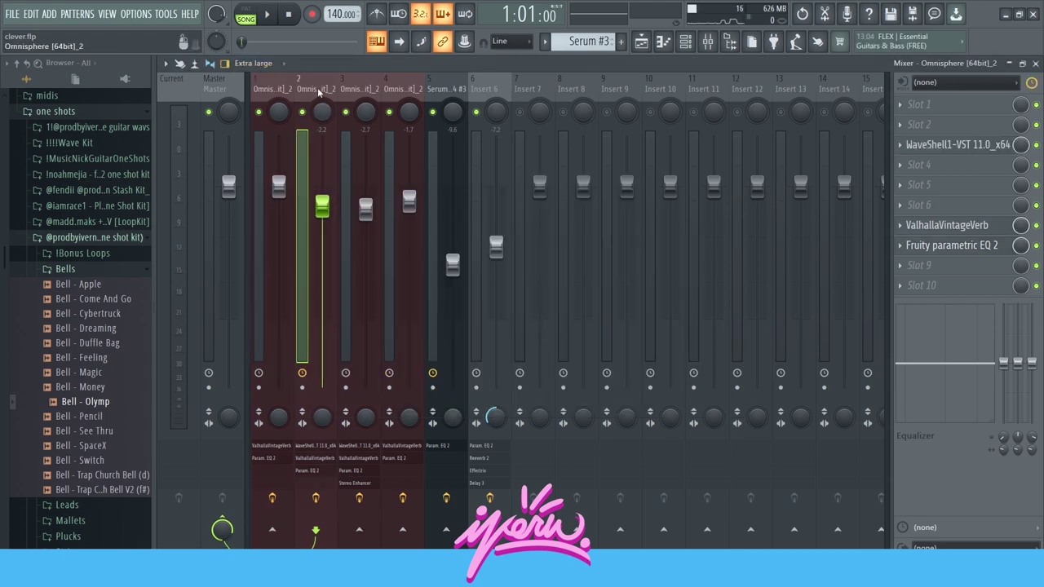
left_click(950, 226)
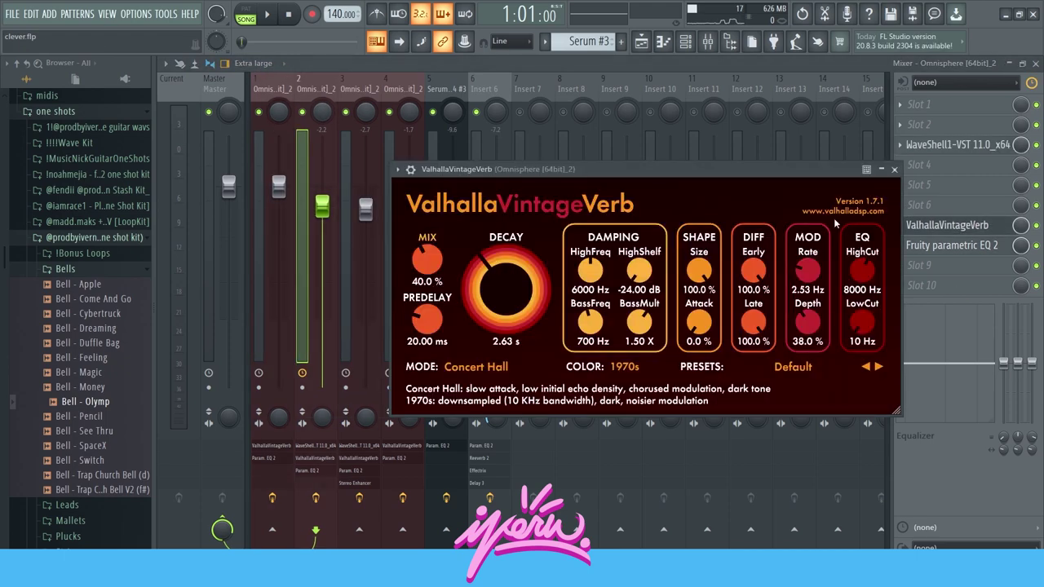
left_click(894, 172)
left_click(950, 244)
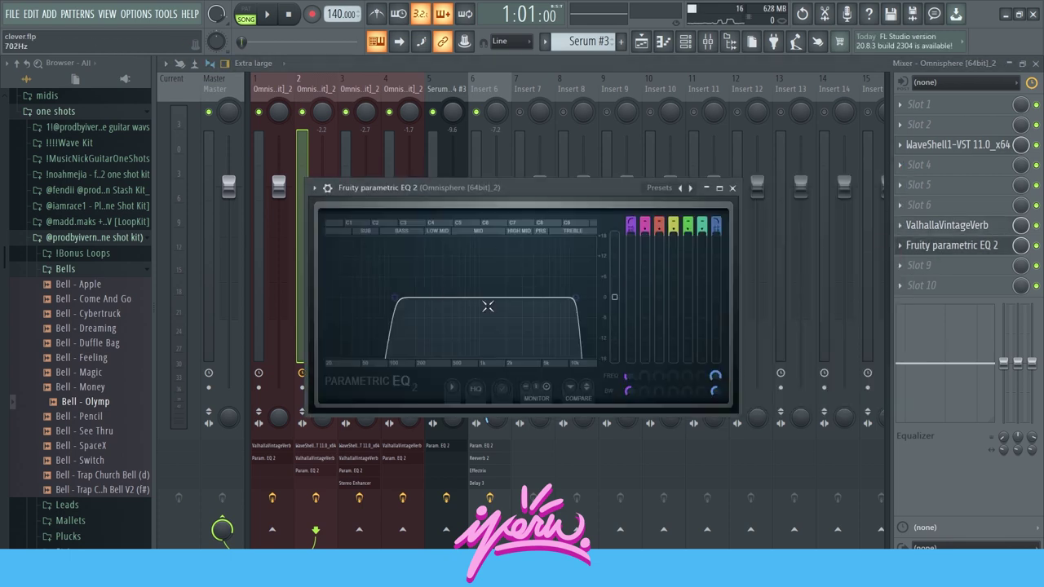
left_click(733, 188)
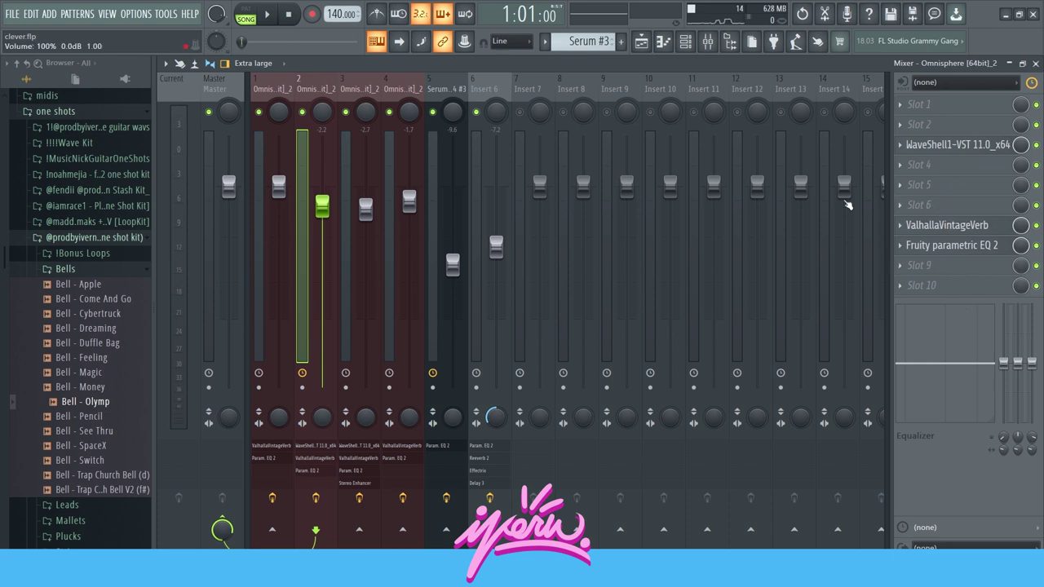
- Inspect the S1 Stereo Imager width settings in the WaveShell effect on mixer insert 2
left_click(363, 101)
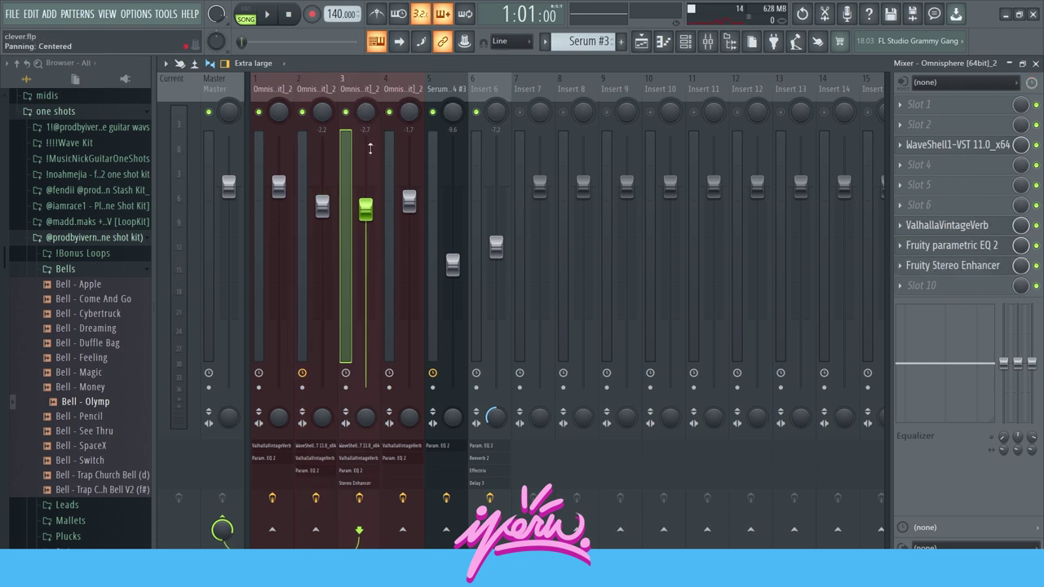
left_click(324, 99)
left_click(958, 145)
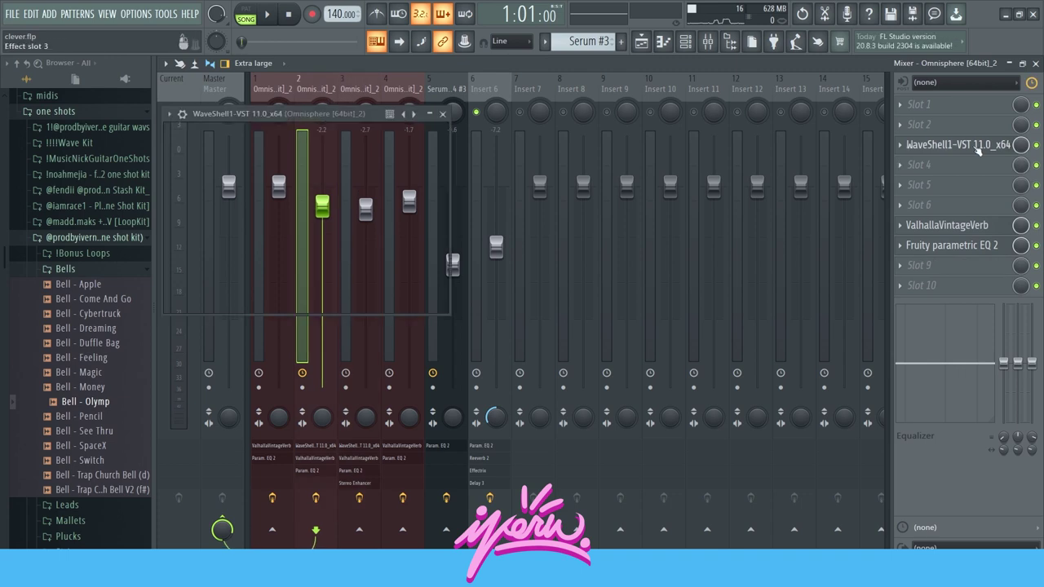
left_click(975, 148)
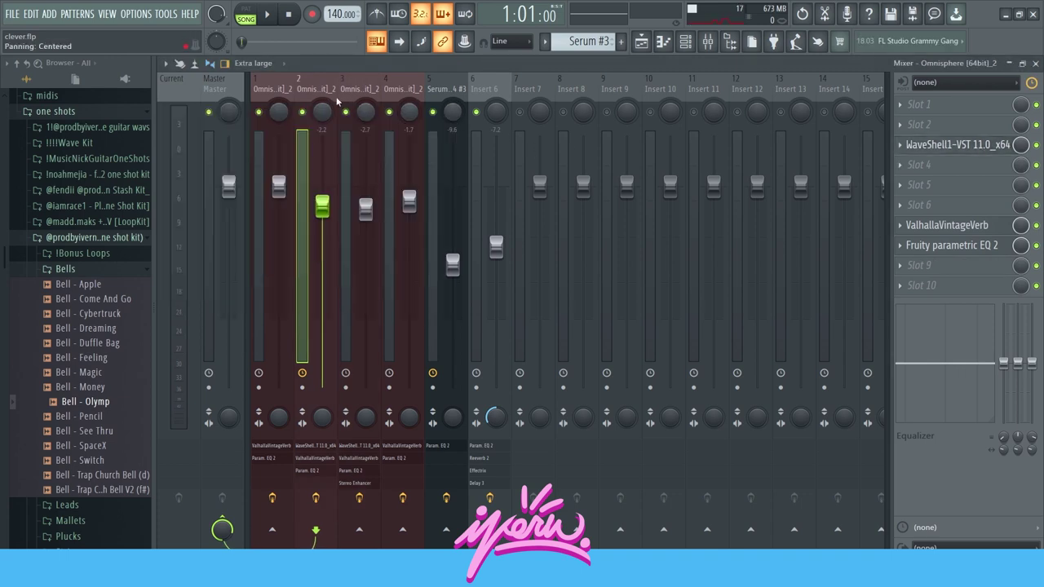
left_click(975, 148)
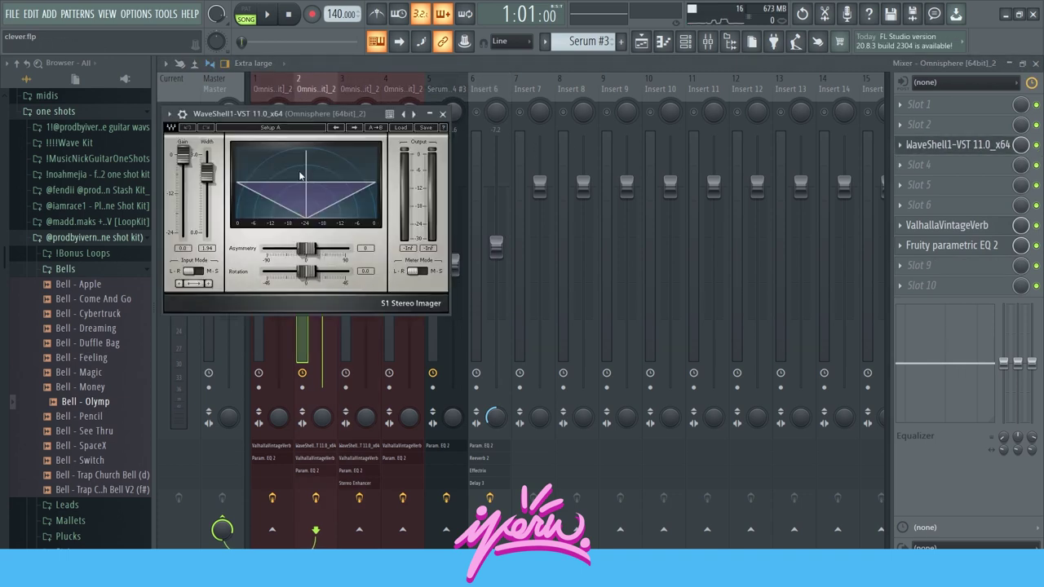
left_click(447, 111)
- Inspect the Fruity Stereo Enhancer on mixer insert 3, clear the insert's solo and return to the playlist
left_click(351, 97)
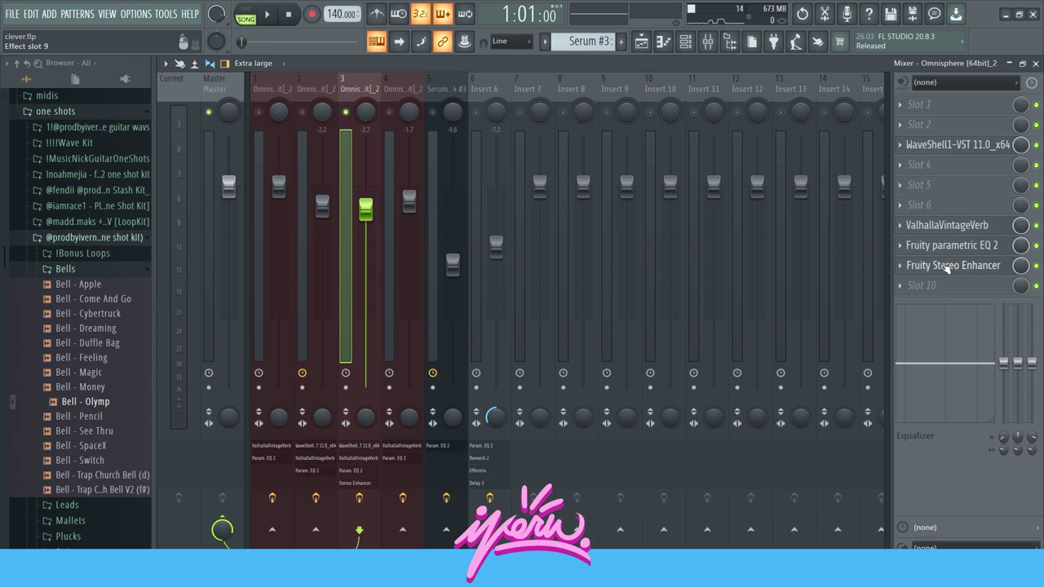
left_click(918, 267)
left_click_drag(255, 119, 263, 119)
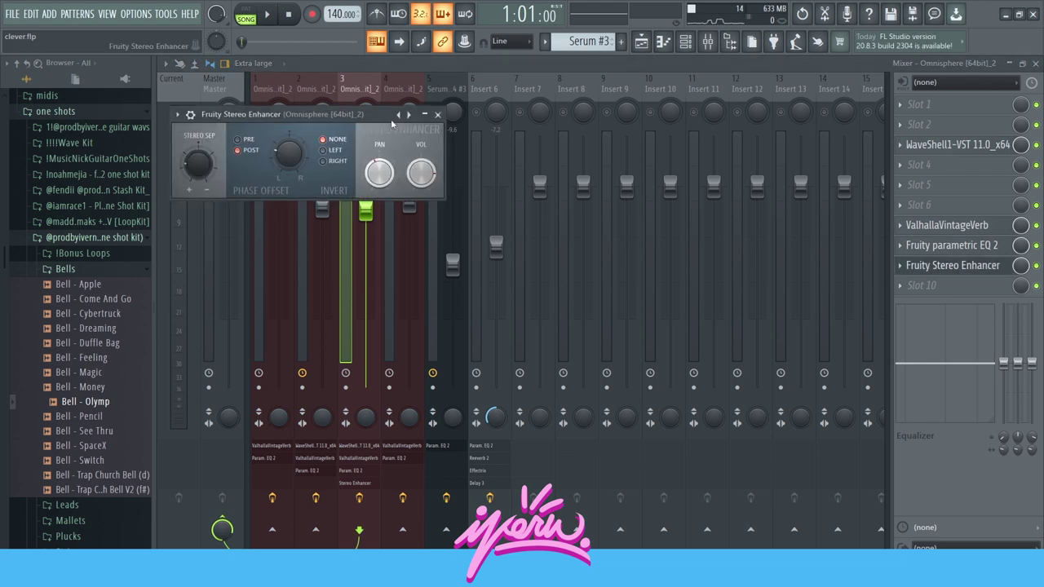
right_click(399, 114)
left_click(346, 118)
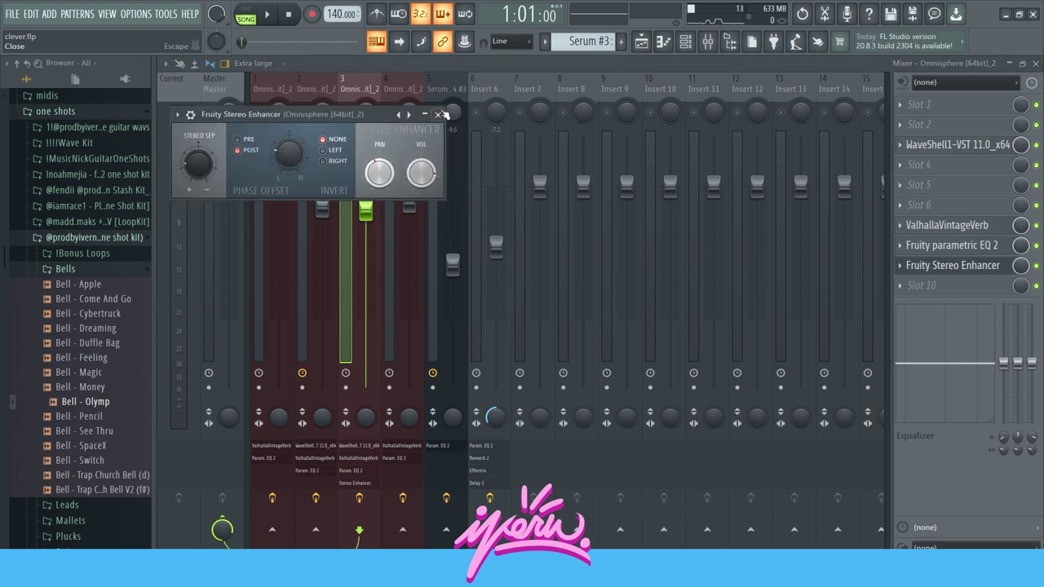
left_click(439, 114)
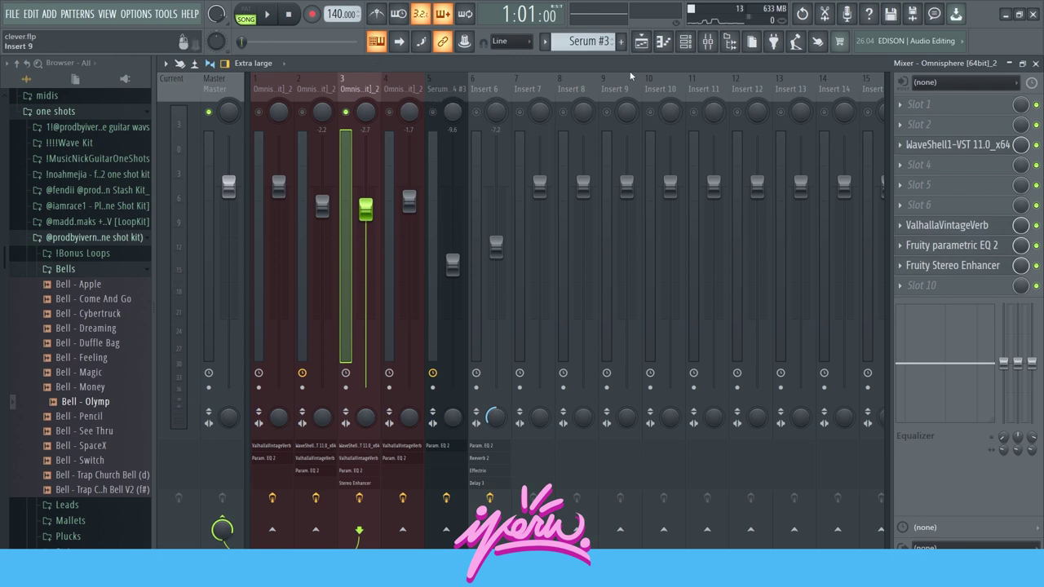
key("s")
left_click(641, 41)
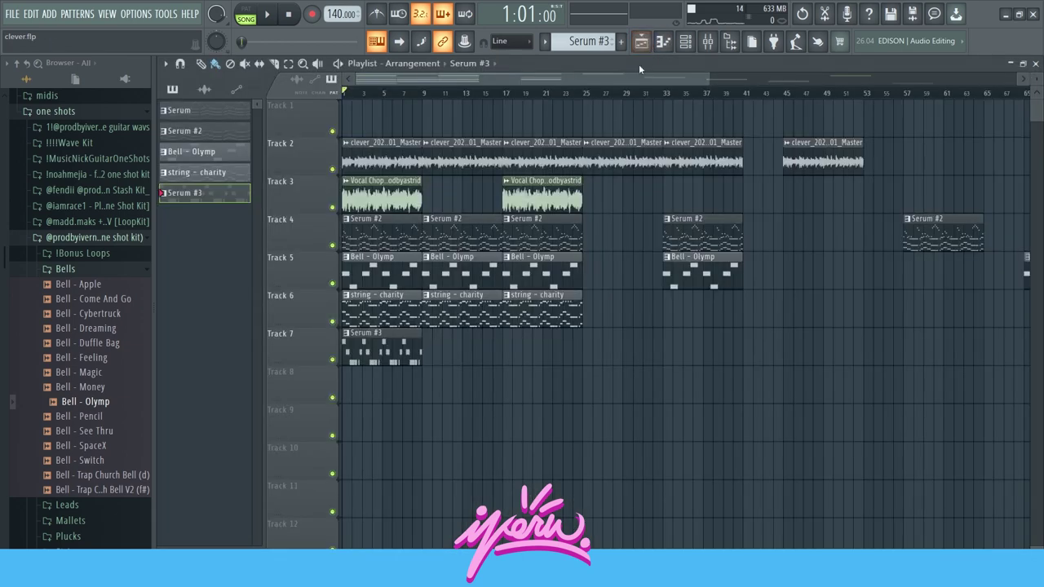